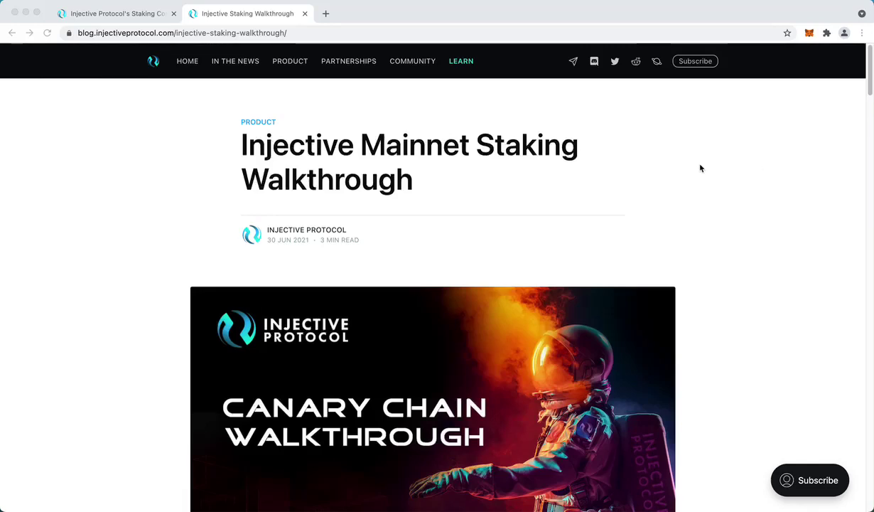
- Scroll through the open web page, briefly highlighting the ERC-20 text
{"action": "scroll", "coordinate": [528, 245], "scroll_direction": "down", "scroll_amount": 10}
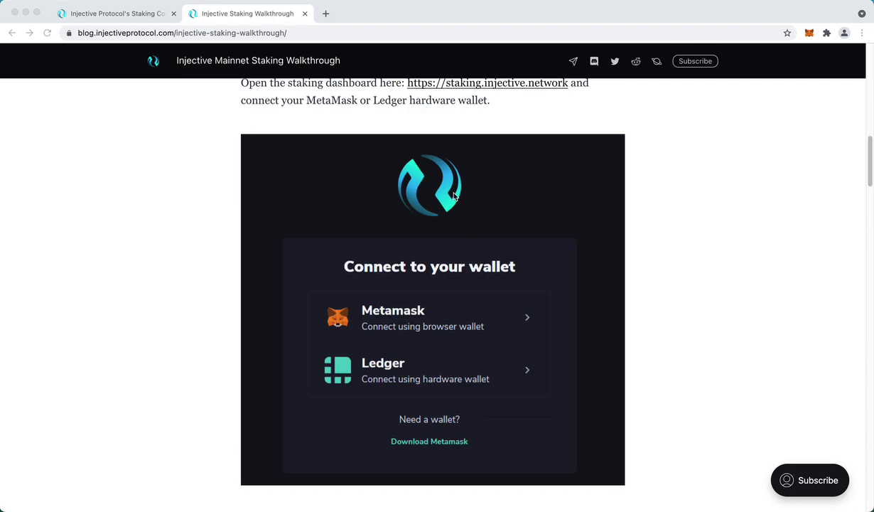
{"action": "scroll", "coordinate": [450, 191], "scroll_direction": "up", "scroll_amount": 5}
{"action": "scroll", "coordinate": [448, 183], "scroll_direction": "up", "scroll_amount": 6}
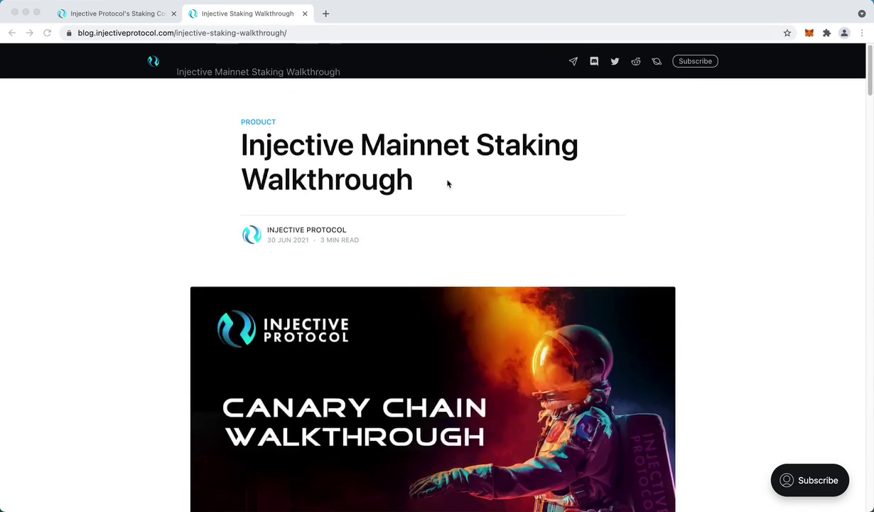
{"action": "scroll", "coordinate": [470, 203], "scroll_direction": "down", "scroll_amount": 1}
{"action": "scroll", "coordinate": [471, 203], "scroll_direction": "down", "scroll_amount": 6}
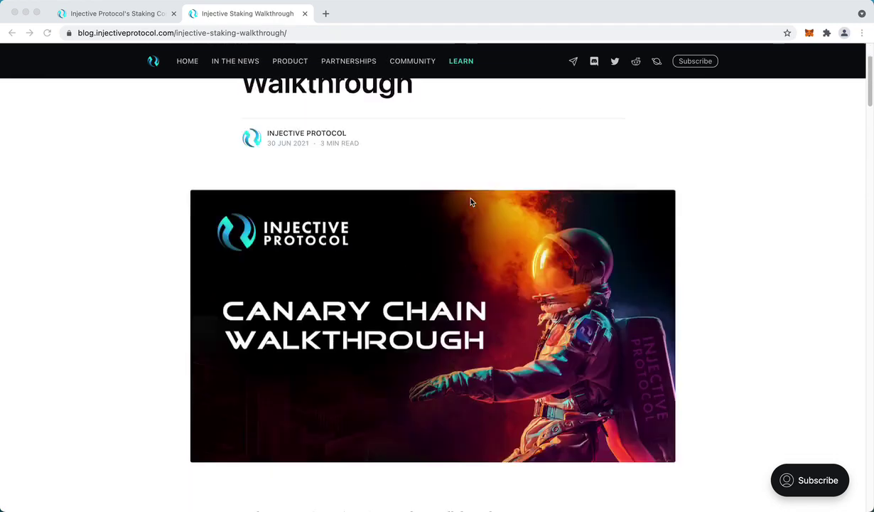
{"action": "scroll", "coordinate": [468, 191], "scroll_direction": "down", "scroll_amount": 3}
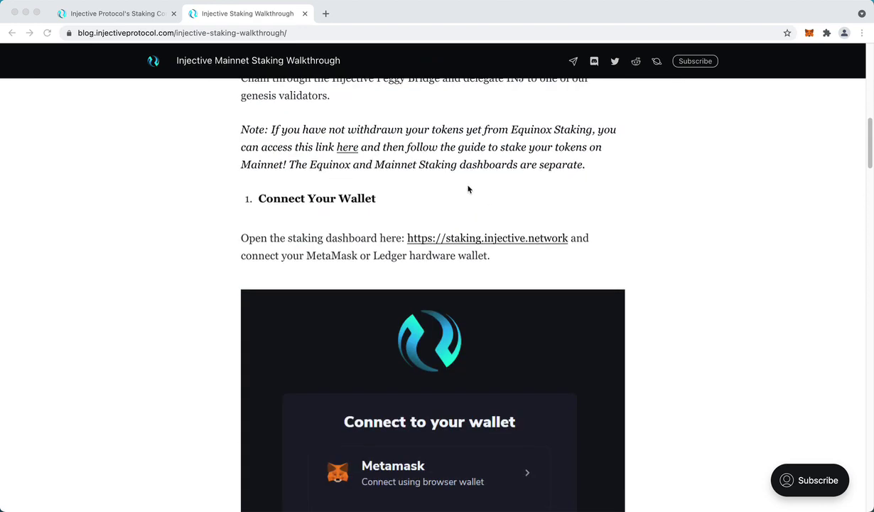
{"action": "scroll", "coordinate": [457, 191], "scroll_direction": "down", "scroll_amount": 1}
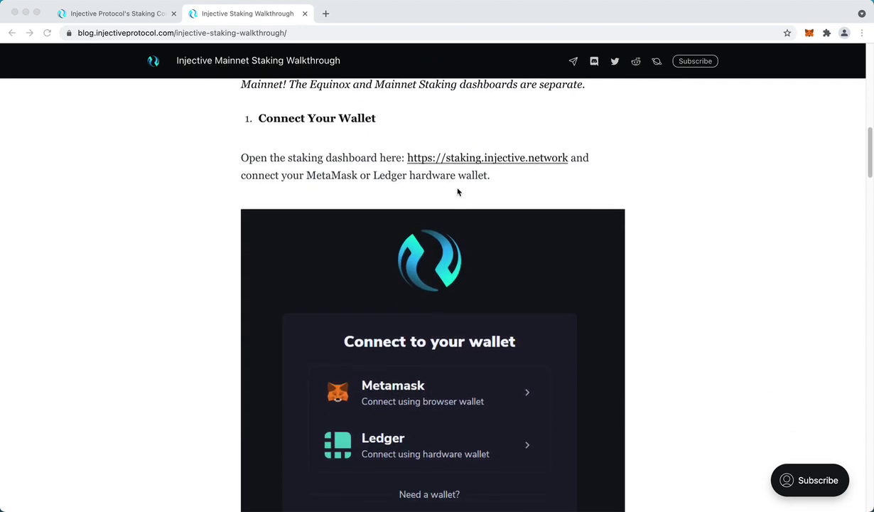
{"action": "scroll", "coordinate": [458, 189], "scroll_direction": "up", "scroll_amount": 3}
{"action": "scroll", "coordinate": [460, 206], "scroll_direction": "up", "scroll_amount": 3}
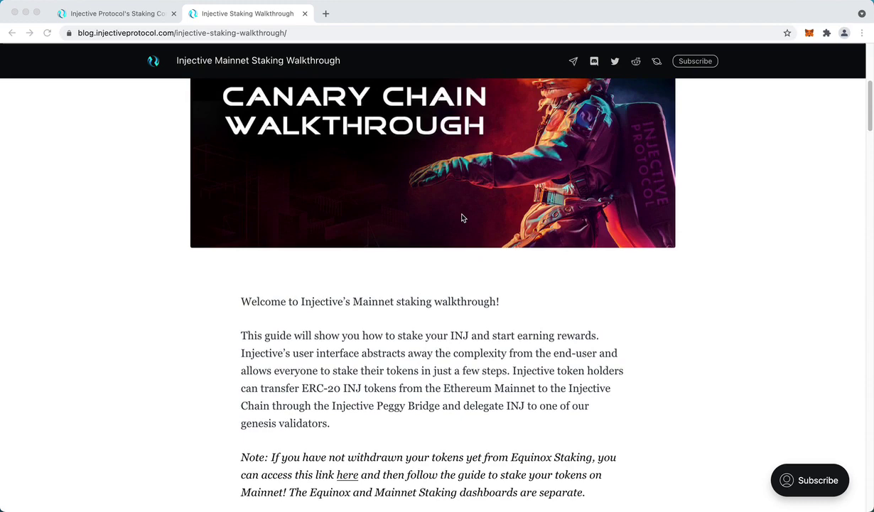
{"action": "scroll", "coordinate": [461, 218], "scroll_direction": "down", "scroll_amount": 12}
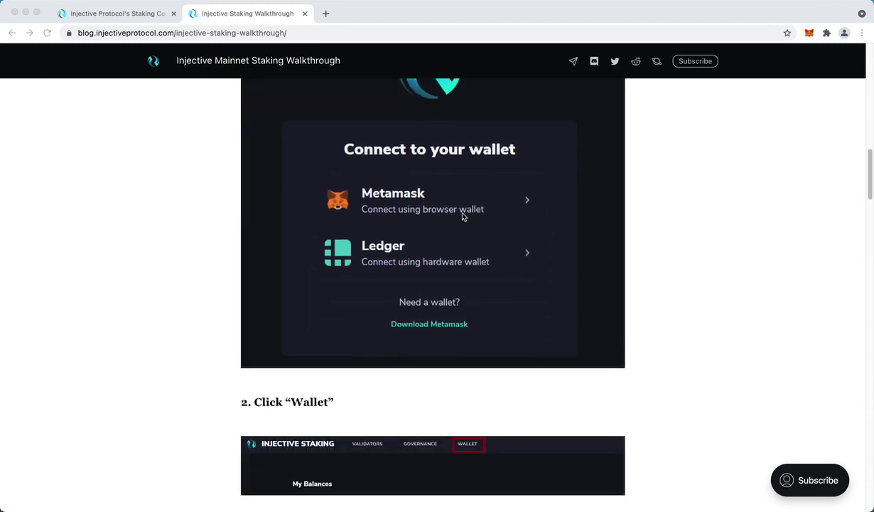
{"action": "scroll", "coordinate": [444, 284], "scroll_direction": "down", "scroll_amount": 1}
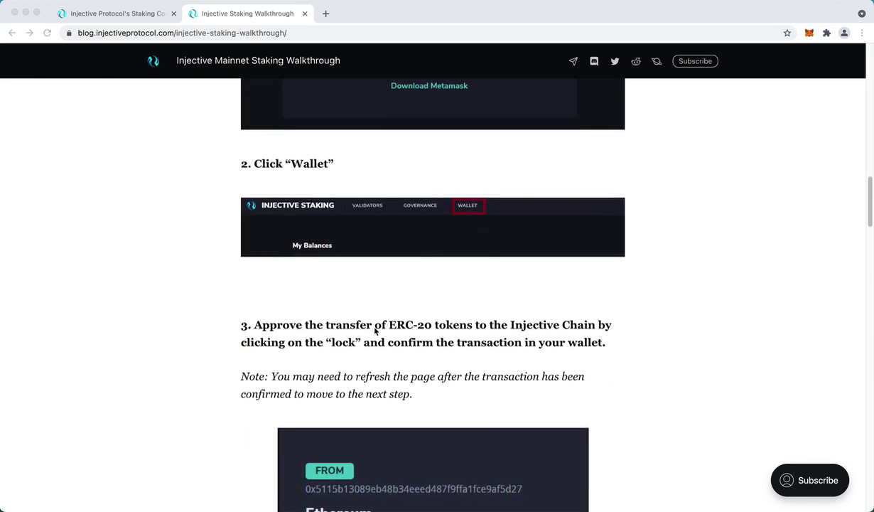
{"action": "left_click", "coordinate": [421, 326]}
{"action": "left_click_drag", "start_coordinate": [390, 323], "coordinate": [432, 324]}
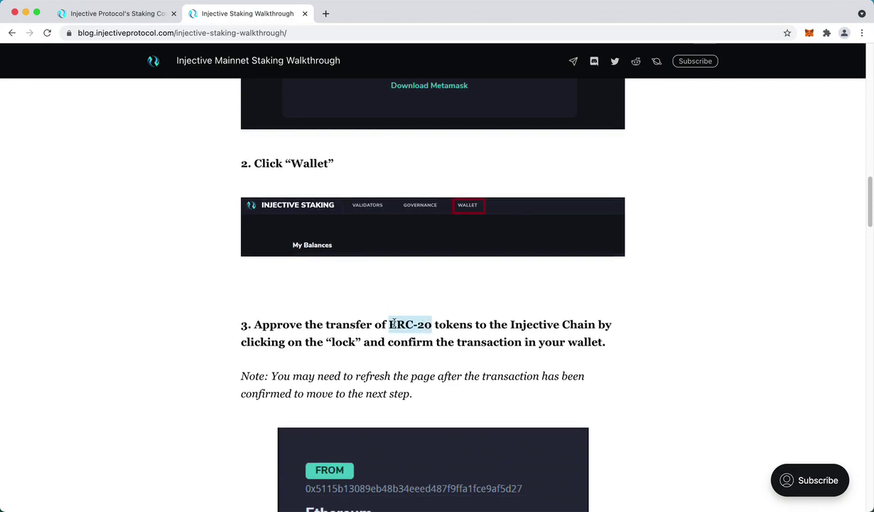
{"action": "left_click", "coordinate": [394, 298]}
{"action": "scroll", "coordinate": [412, 284], "scroll_direction": "up", "scroll_amount": 8}
{"action": "scroll", "coordinate": [434, 267], "scroll_direction": "up", "scroll_amount": 5}
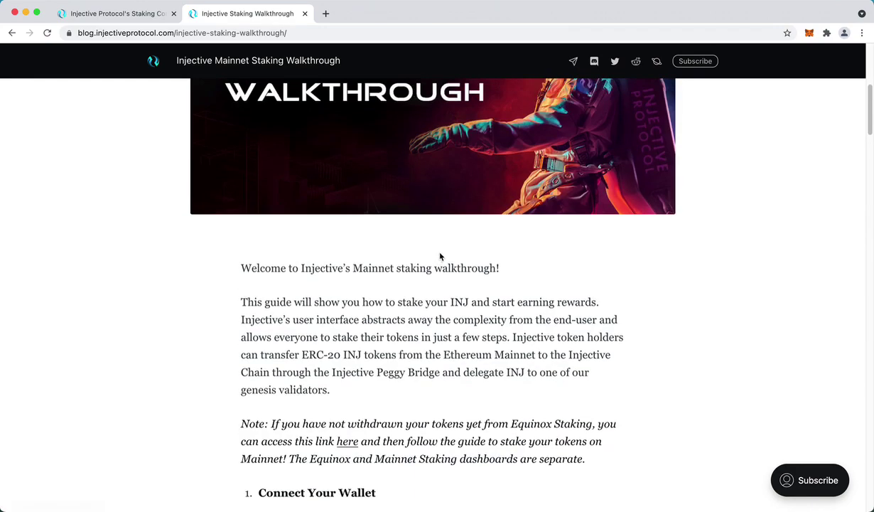
{"action": "scroll", "coordinate": [439, 258], "scroll_direction": "up", "scroll_amount": 6}
{"action": "scroll", "coordinate": [441, 256], "scroll_direction": "down", "scroll_amount": 10}
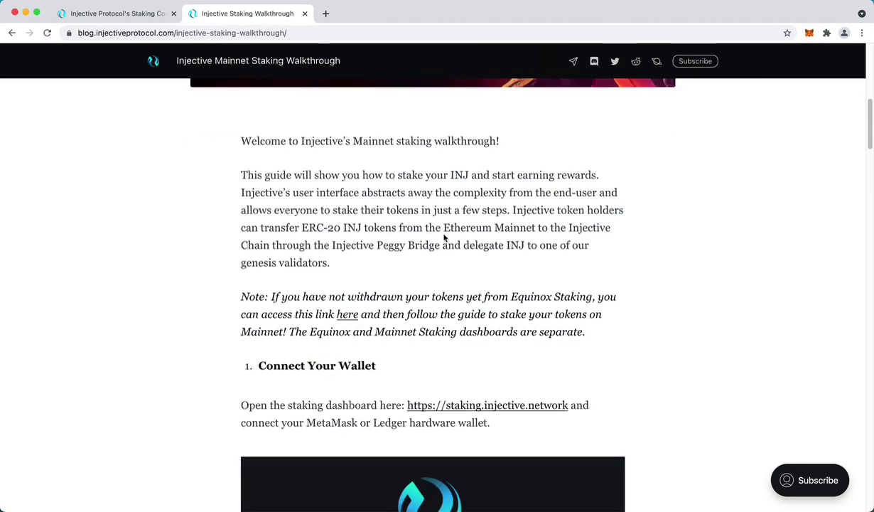
{"action": "scroll", "coordinate": [437, 241], "scroll_direction": "down", "scroll_amount": 7}
{"action": "scroll", "coordinate": [436, 230], "scroll_direction": "down", "scroll_amount": 2}
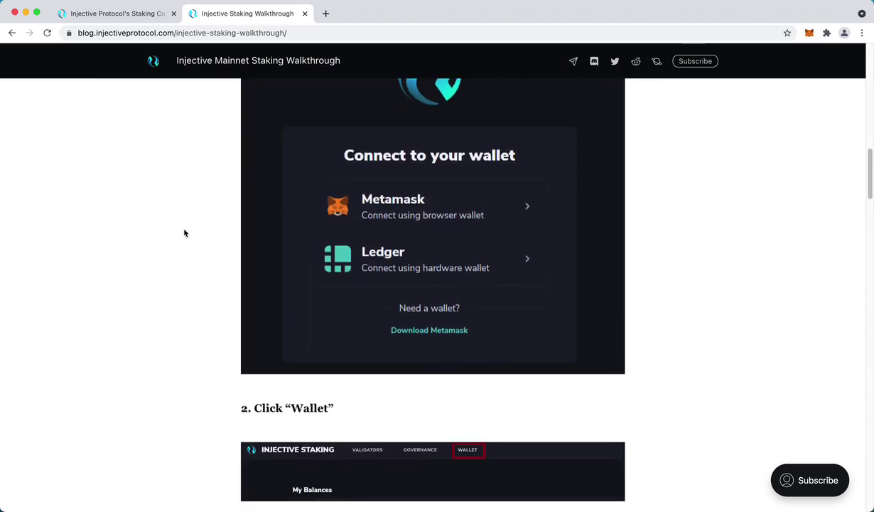
{"action": "scroll", "coordinate": [131, 228], "scroll_direction": "down", "scroll_amount": 1}
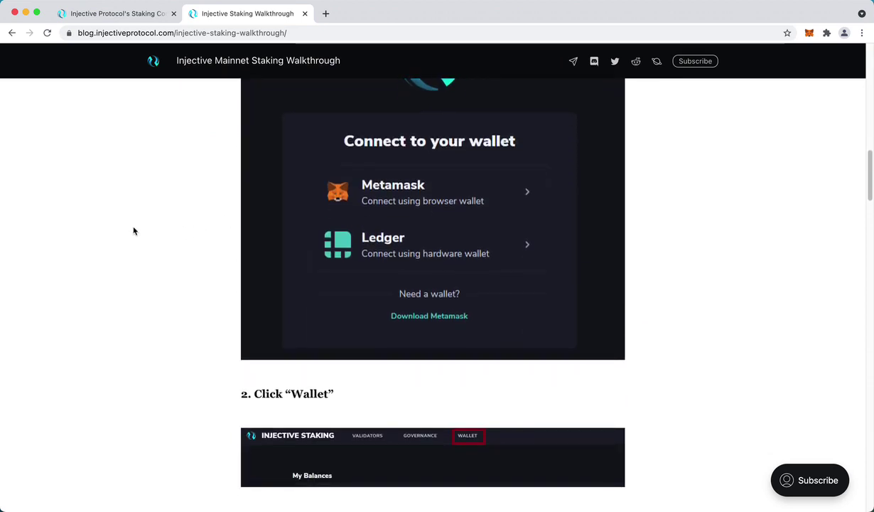
{"action": "scroll", "coordinate": [136, 241], "scroll_direction": "down", "scroll_amount": 1}
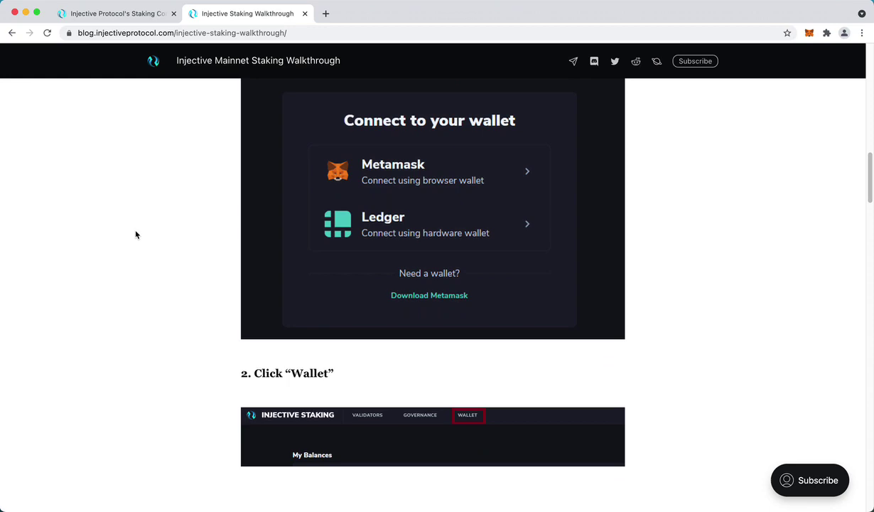
{"action": "scroll", "coordinate": [136, 235], "scroll_direction": "up", "scroll_amount": 10}
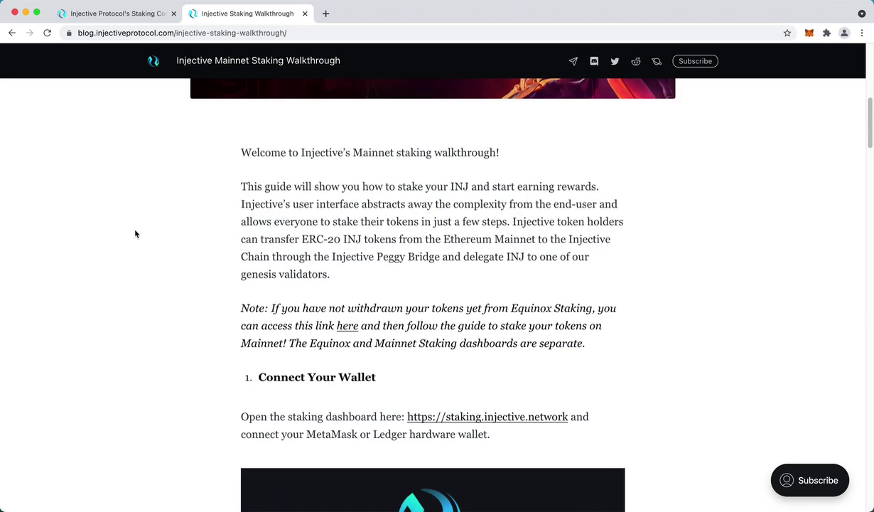
{"action": "scroll", "coordinate": [135, 233], "scroll_direction": "up", "scroll_amount": 10}
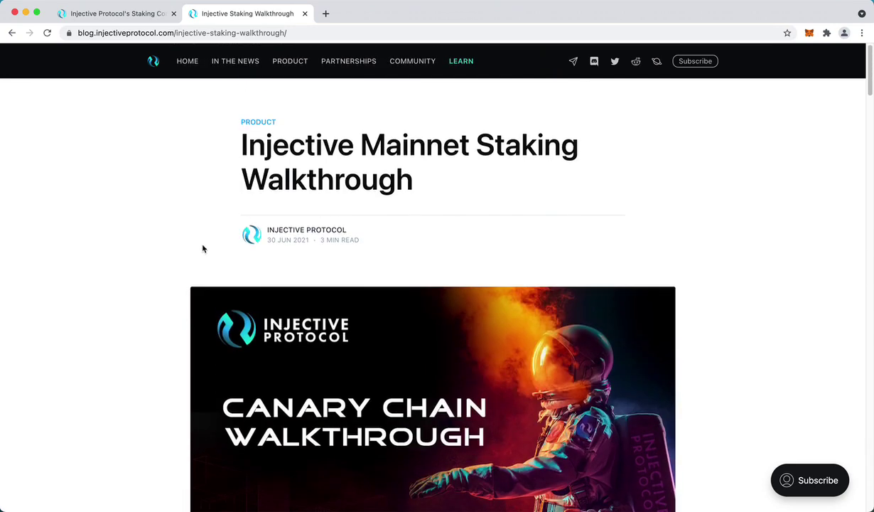
{"action": "scroll", "coordinate": [203, 248], "scroll_direction": "down", "scroll_amount": 3}
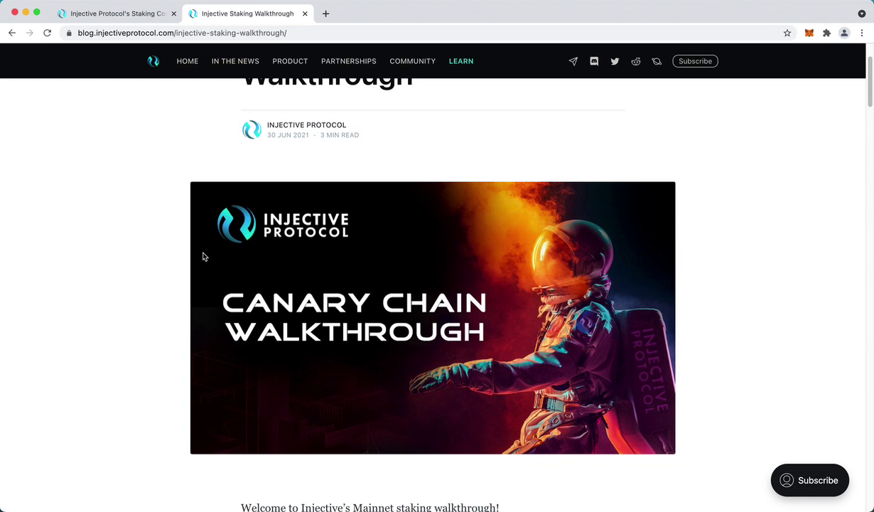
{"action": "scroll", "coordinate": [139, 192], "scroll_direction": "up", "scroll_amount": 3}
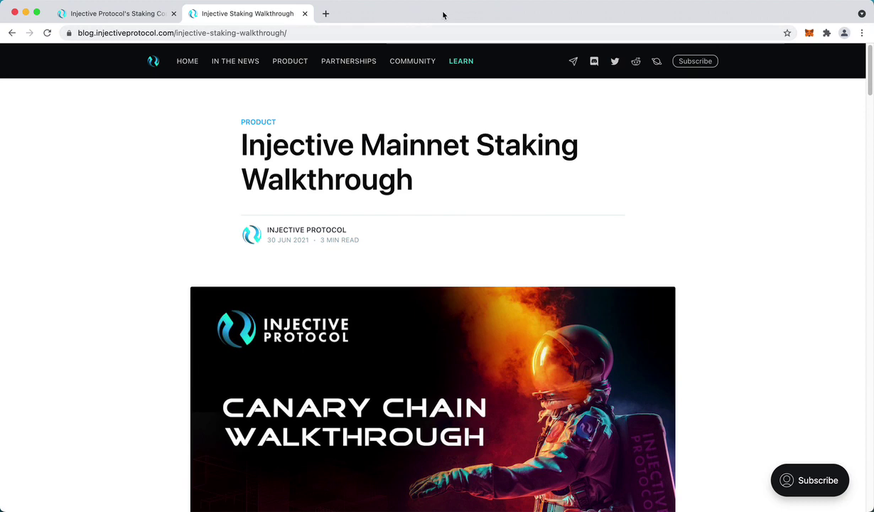
- Open MetaMask to check balances, then glance at the account options and account list
{"action": "left_click", "coordinate": [808, 32]}
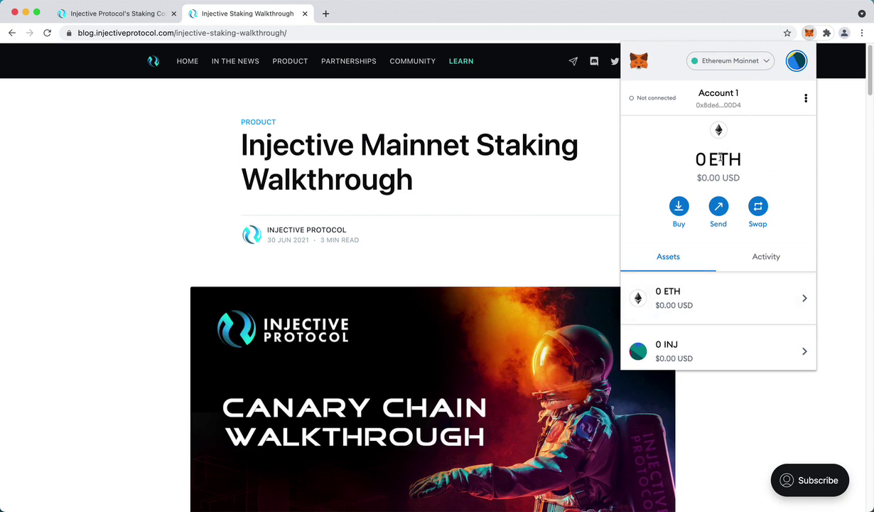
{"action": "mouse_move", "coordinate": [721, 158]}
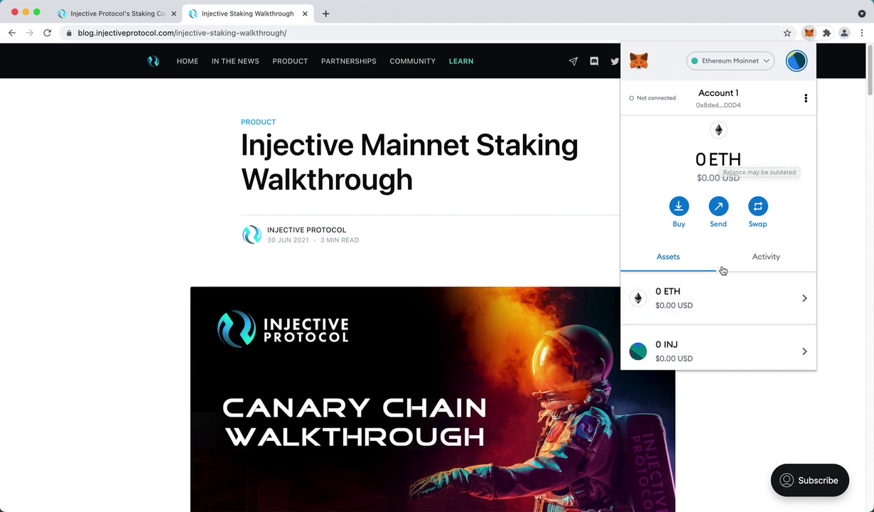
{"action": "scroll", "coordinate": [720, 162], "scroll_direction": "down", "scroll_amount": 1}
{"action": "scroll", "coordinate": [710, 199], "scroll_direction": "down", "scroll_amount": 3}
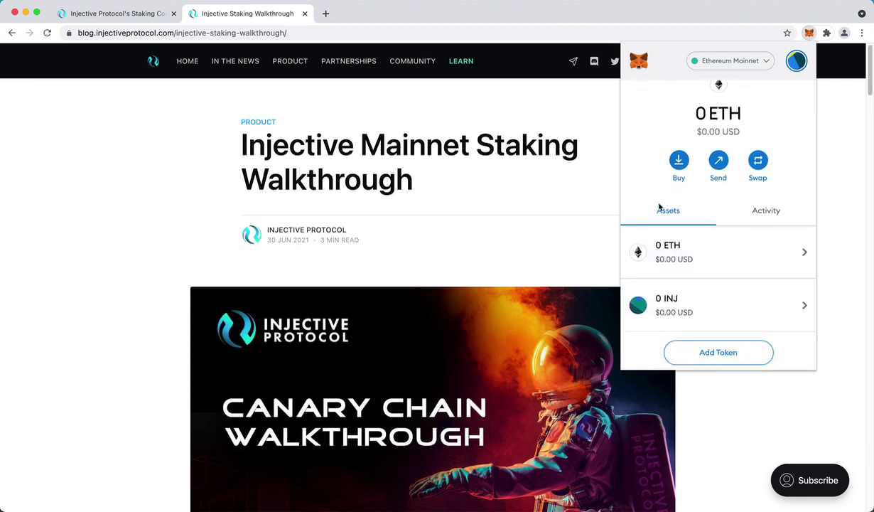
{"action": "scroll", "coordinate": [746, 234], "scroll_direction": "up", "scroll_amount": 3}
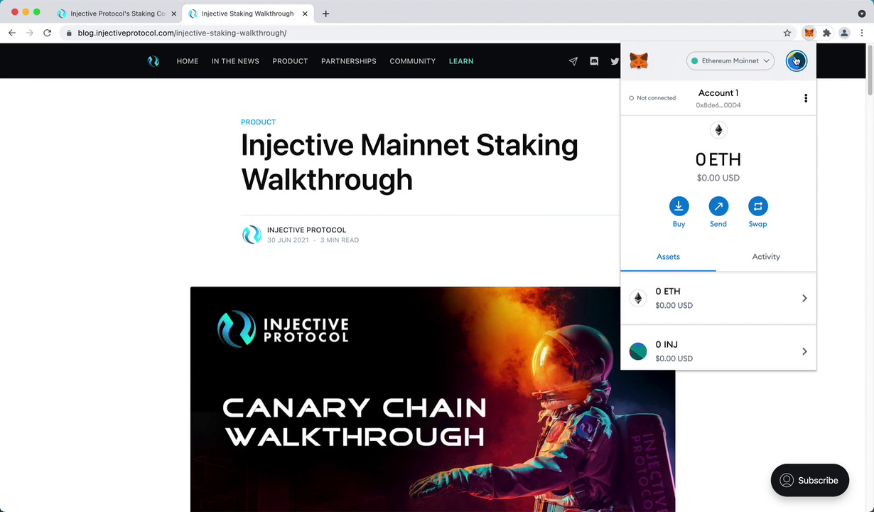
{"action": "left_click", "coordinate": [806, 98]}
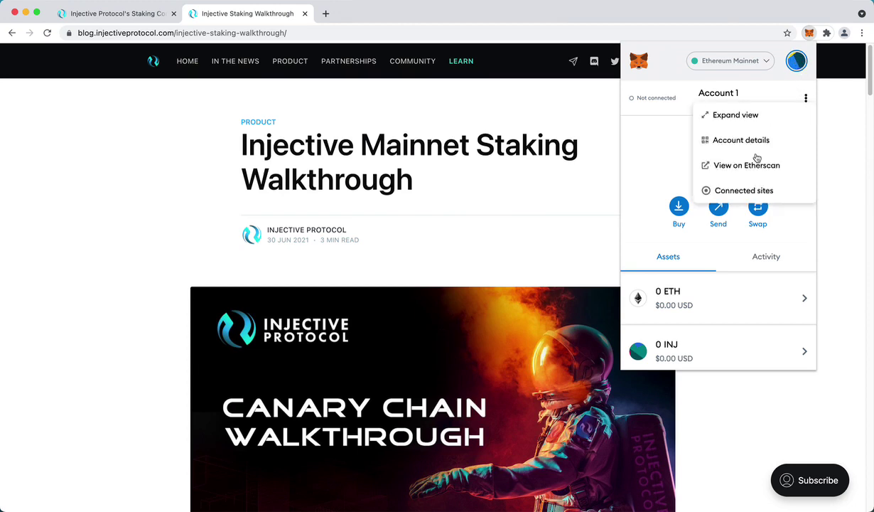
{"action": "left_click", "coordinate": [739, 84]}
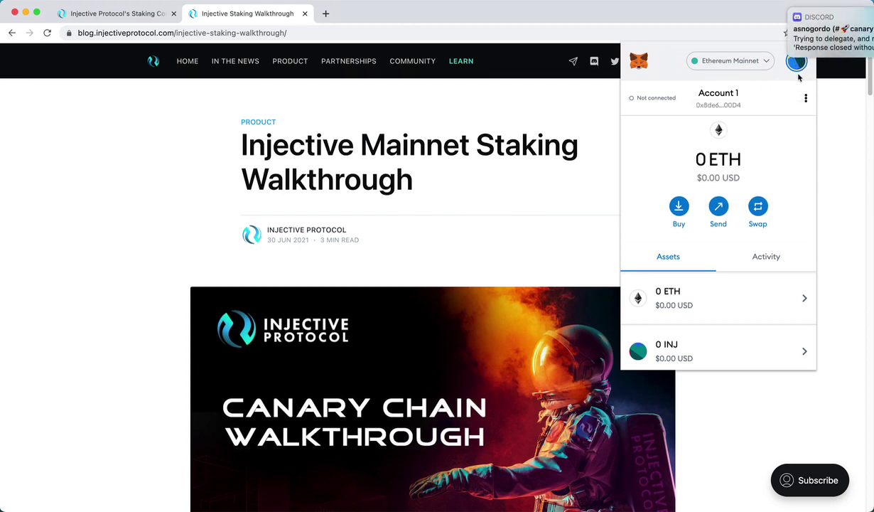
{"action": "left_click", "coordinate": [796, 61]}
- Switch Use Ledger Live ON under Advanced settings and return to the Account 1 overview
{"action": "left_click", "coordinate": [703, 260]}
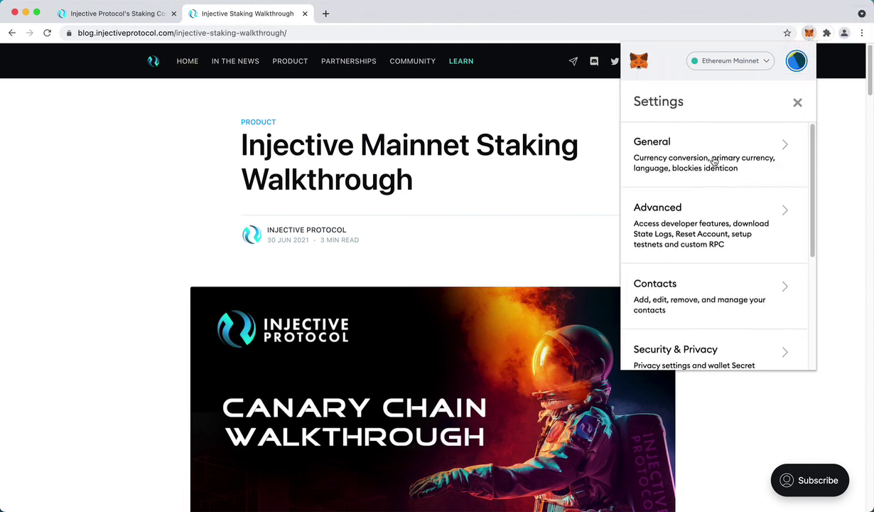
{"action": "scroll", "coordinate": [714, 178], "scroll_direction": "down", "scroll_amount": 1}
{"action": "left_click", "coordinate": [716, 191]}
{"action": "scroll", "coordinate": [698, 197], "scroll_direction": "down", "scroll_amount": 10}
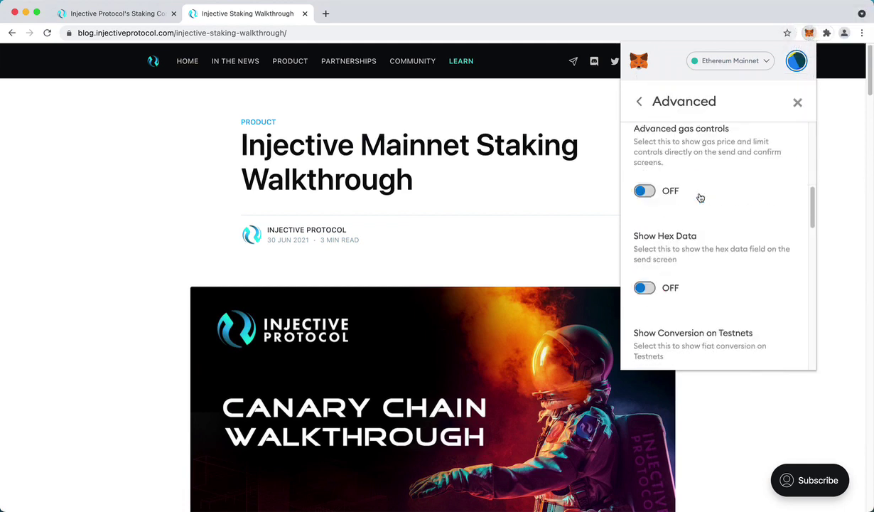
{"action": "scroll", "coordinate": [713, 196], "scroll_direction": "up", "scroll_amount": 8}
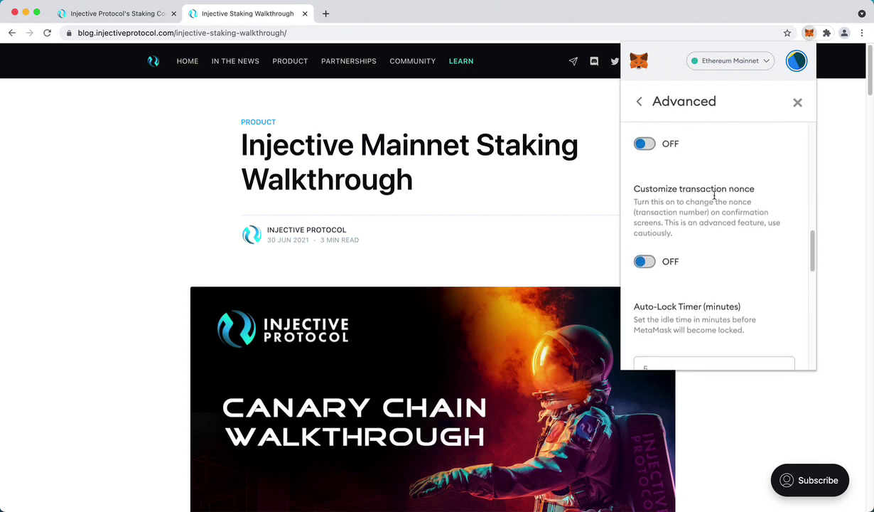
{"action": "scroll", "coordinate": [718, 205], "scroll_direction": "down", "scroll_amount": 10}
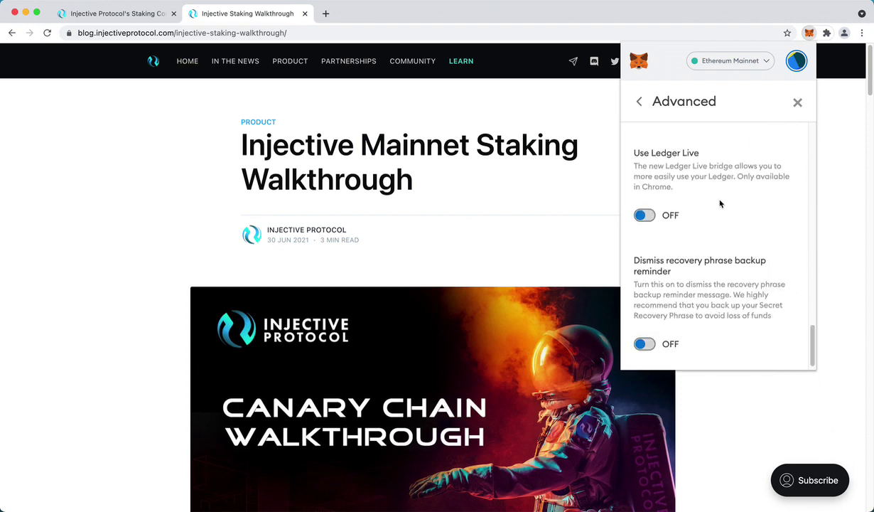
{"action": "left_click_drag", "start_coordinate": [627, 163], "coordinate": [703, 168]}
{"action": "left_click_drag", "start_coordinate": [650, 163], "coordinate": [712, 164]}
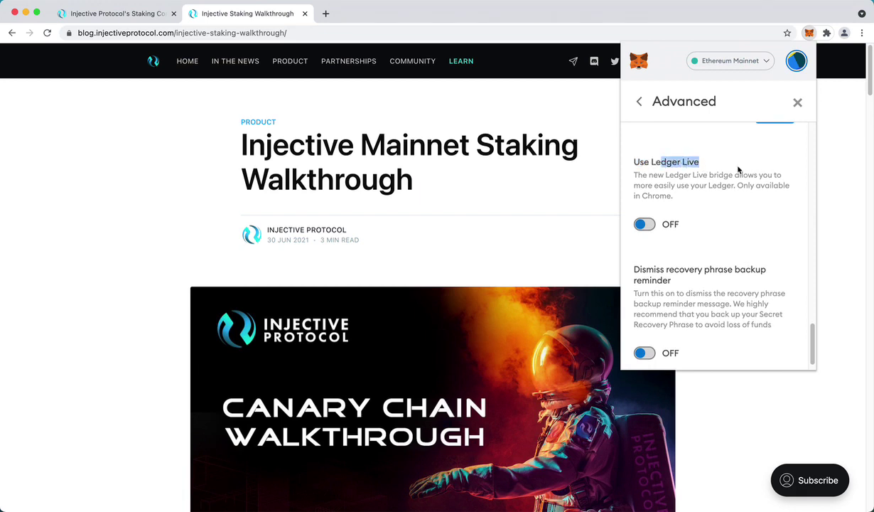
{"action": "left_click", "coordinate": [740, 169]}
{"action": "left_click", "coordinate": [648, 224]}
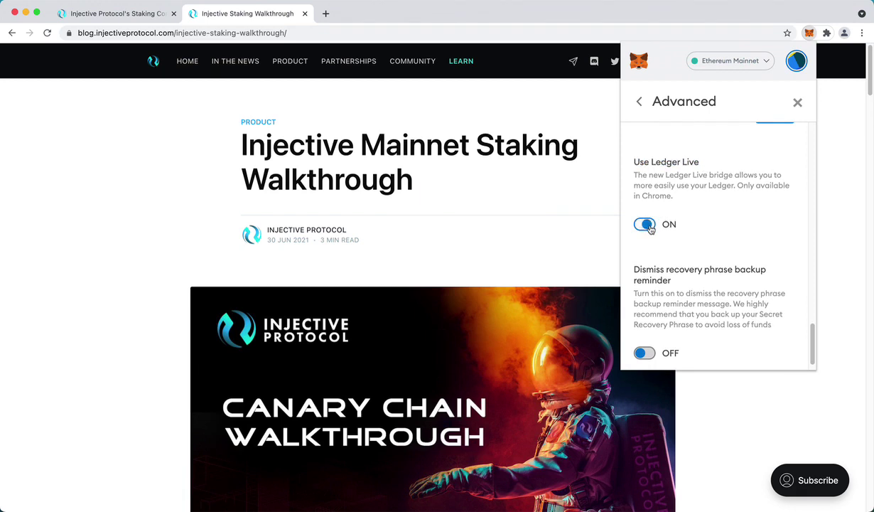
{"action": "left_click", "coordinate": [639, 103]}
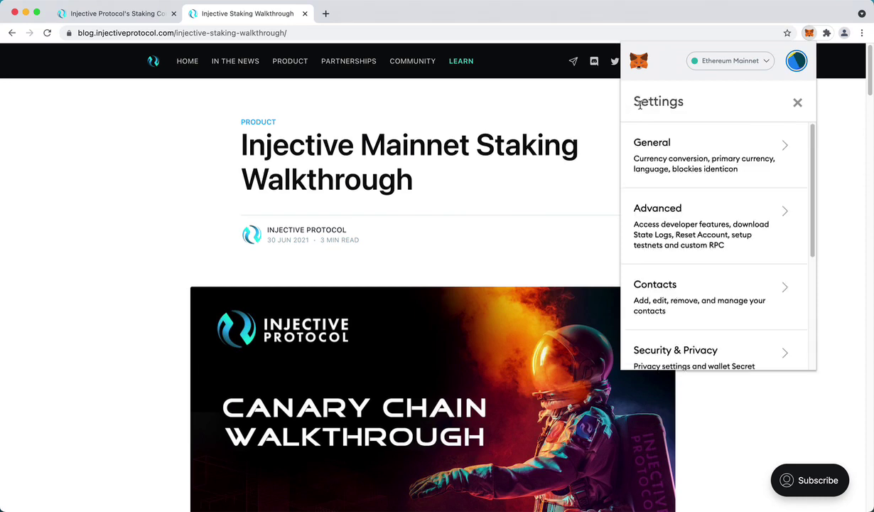
{"action": "left_click", "coordinate": [797, 102]}
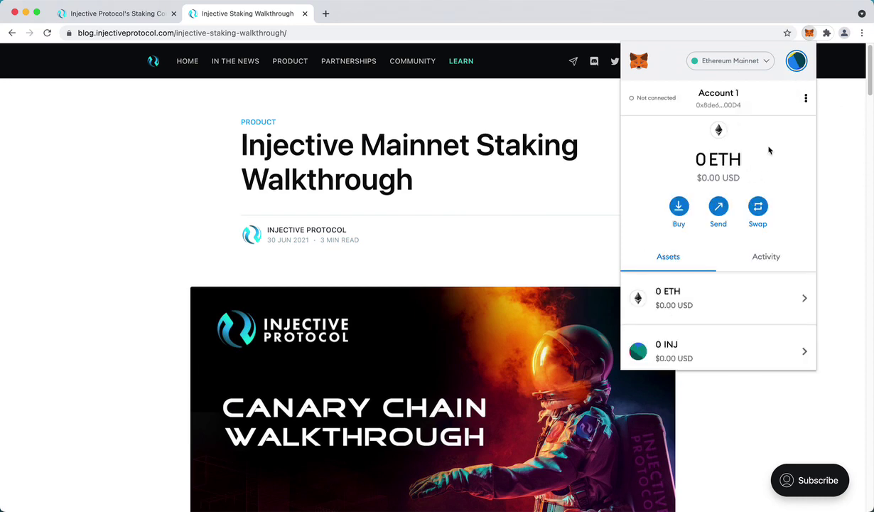
- From the MetaMask account menu, choose Connect Hardware Wallet with Ledger and continue
{"action": "left_click", "coordinate": [806, 99]}
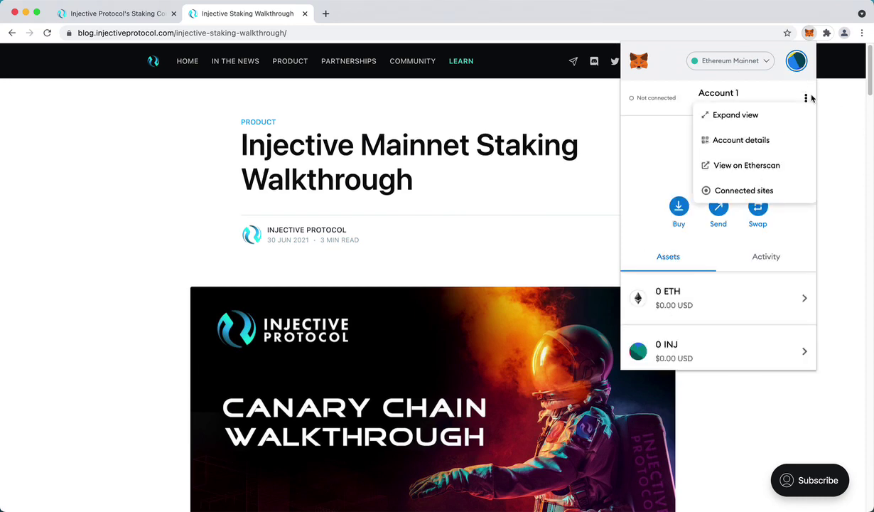
{"action": "left_click", "coordinate": [799, 63]}
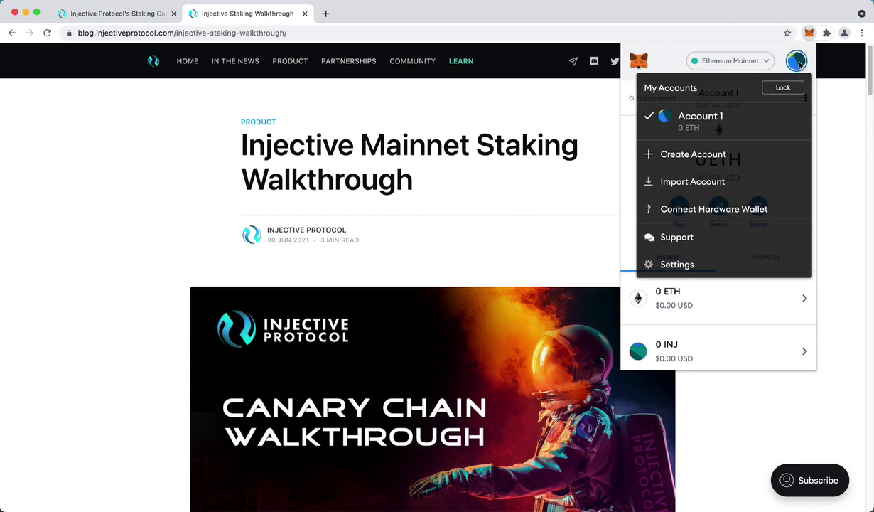
{"action": "left_click", "coordinate": [712, 210]}
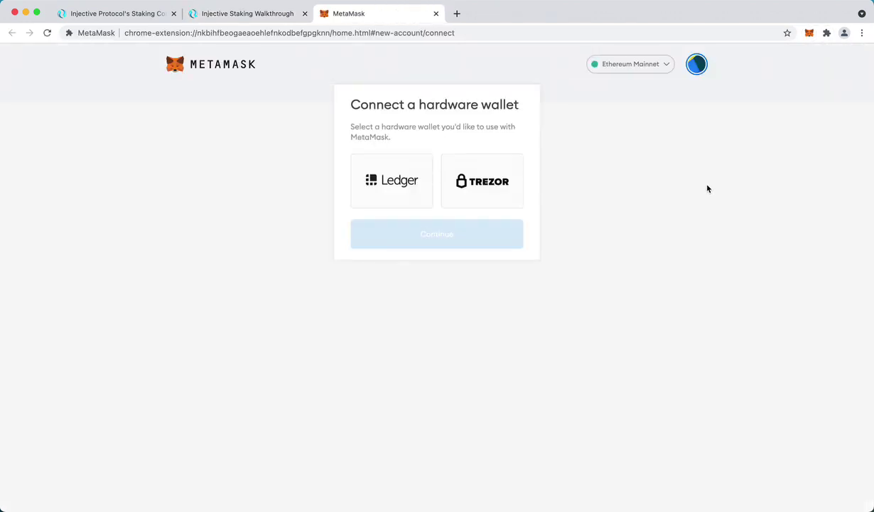
{"action": "left_click", "coordinate": [404, 183]}
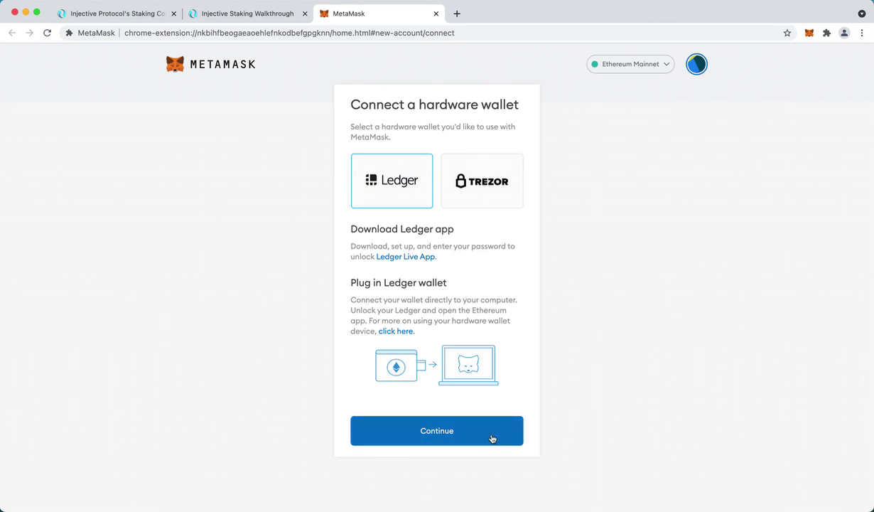
{"action": "left_click", "coordinate": [491, 436]}
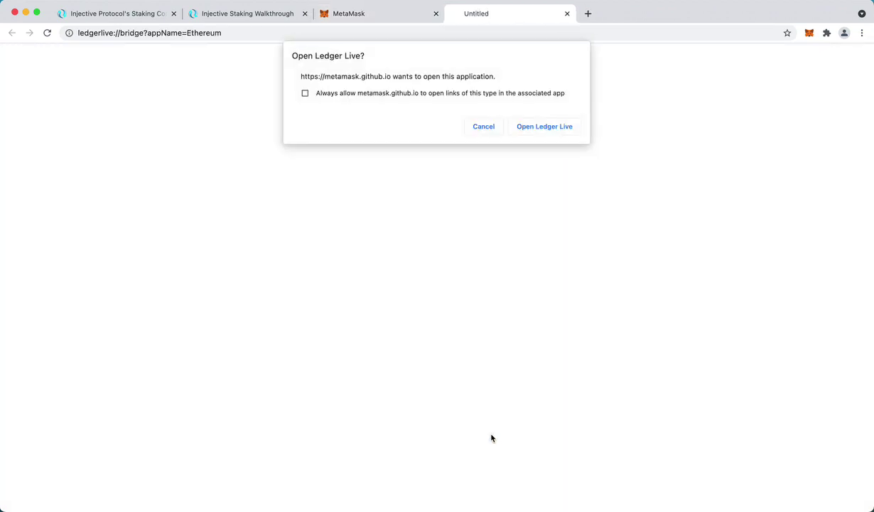
- Let the browser launch Ledger Live, open its Ethereum device bridge, and return to Chrome
{"action": "left_click", "coordinate": [544, 126]}
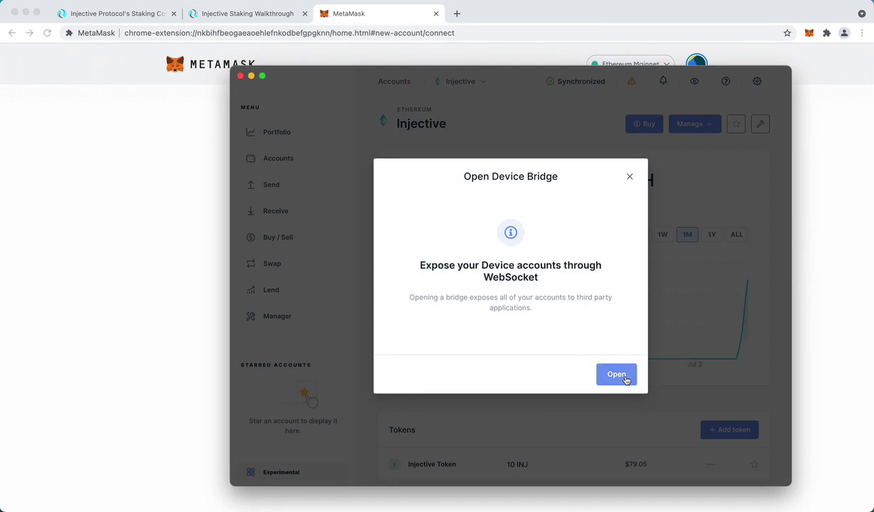
{"action": "left_click", "coordinate": [617, 374]}
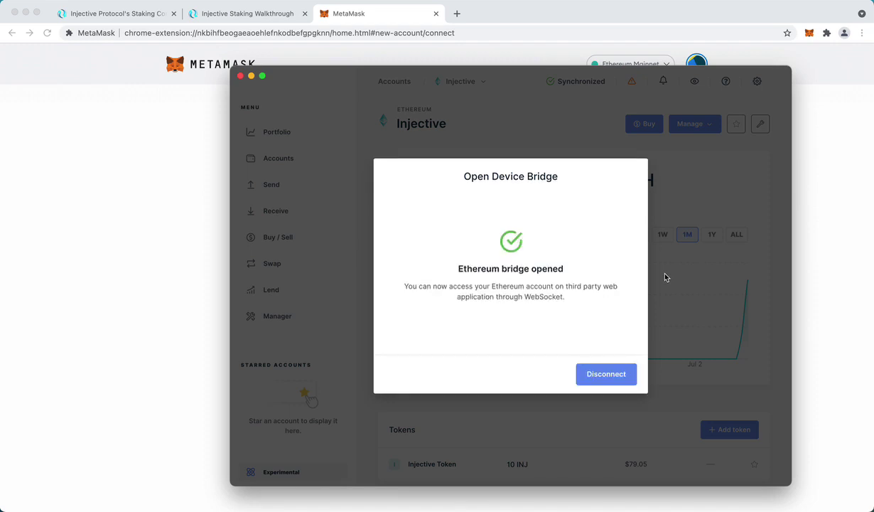
{"action": "left_click", "coordinate": [369, 14]}
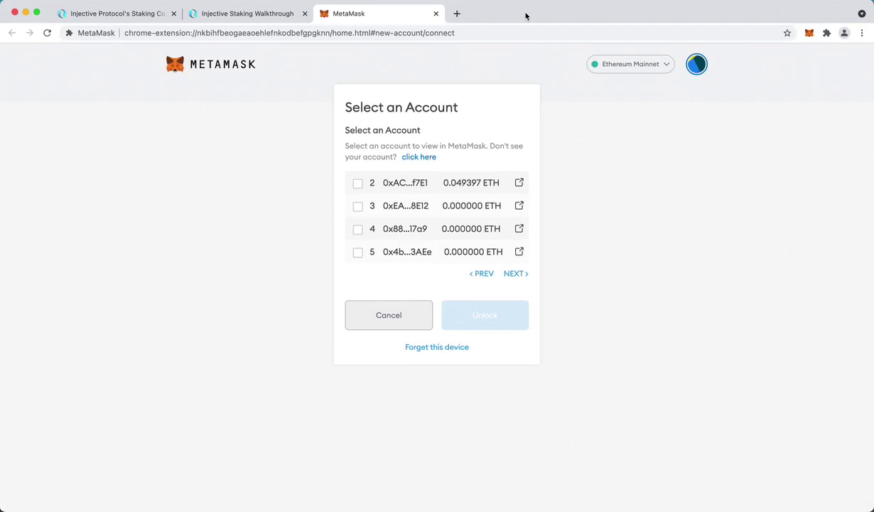
- Import Ledger account 2 (0.0494 ETH) as 'Ledger 2' and check it in the MetaMask popup
{"action": "left_click", "coordinate": [357, 184]}
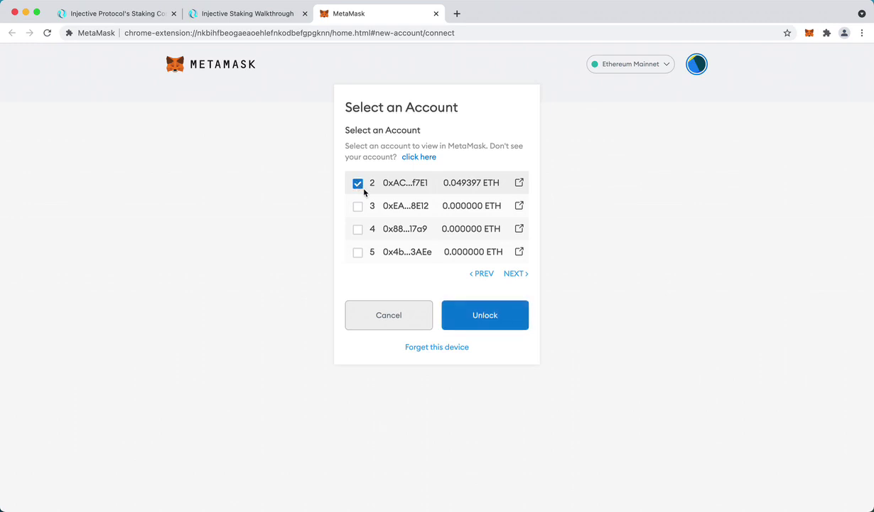
{"action": "left_click", "coordinate": [498, 315]}
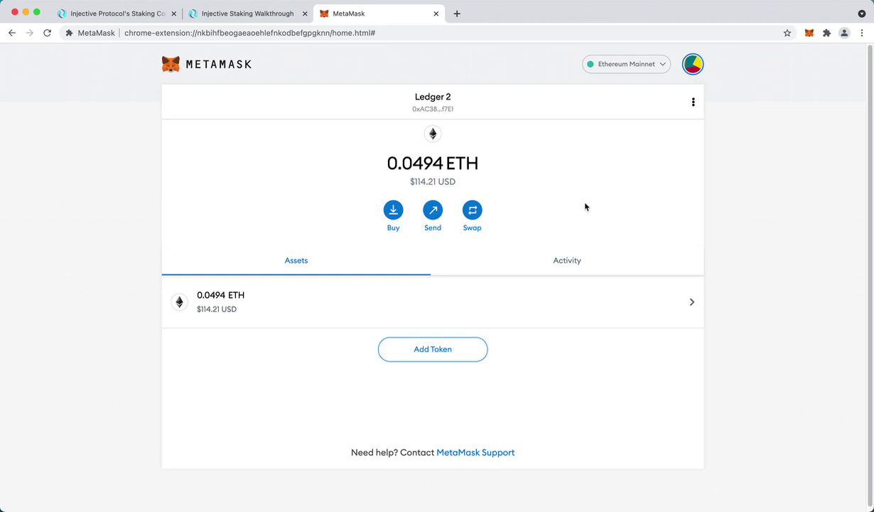
{"action": "scroll", "coordinate": [597, 372], "scroll_direction": "down", "scroll_amount": 1}
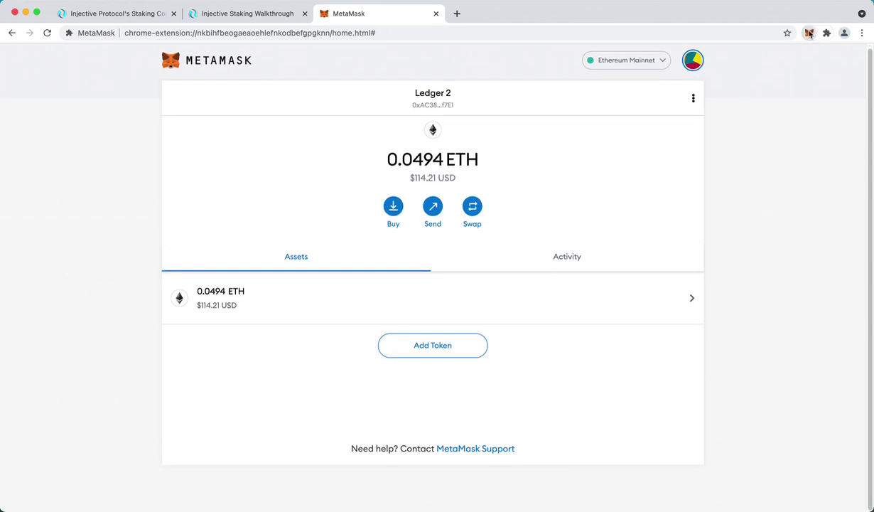
{"action": "left_click", "coordinate": [809, 34]}
{"action": "scroll", "coordinate": [712, 295], "scroll_direction": "down", "scroll_amount": 1}
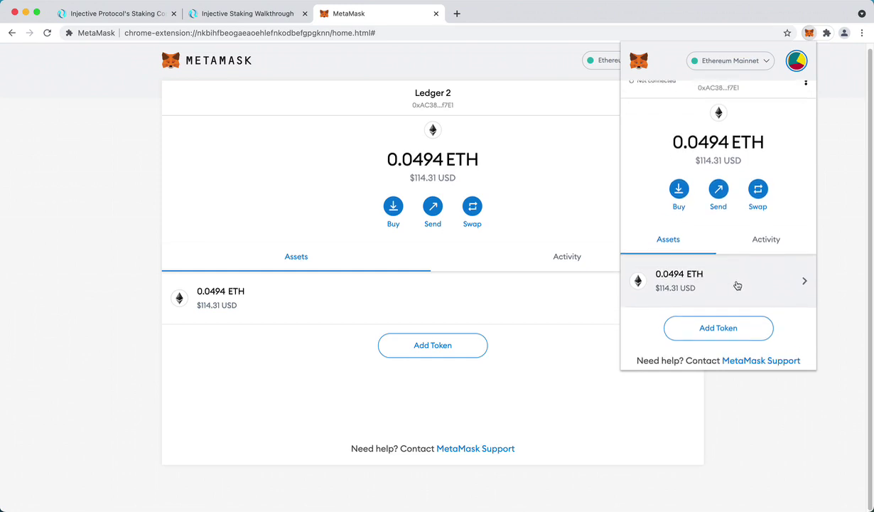
- Open coingecko.com in a new browser tab
{"action": "scroll", "coordinate": [739, 345], "scroll_direction": "up", "scroll_amount": 1}
{"action": "scroll", "coordinate": [741, 342], "scroll_direction": "down", "scroll_amount": 1}
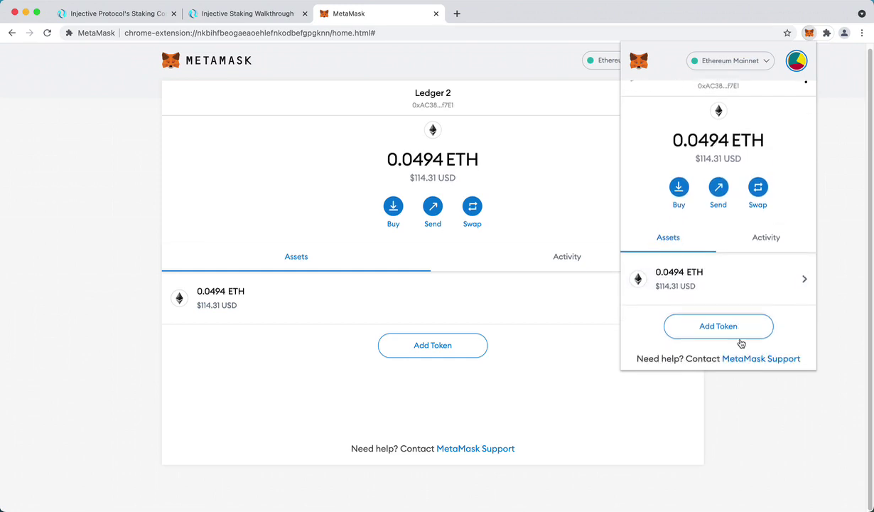
{"action": "scroll", "coordinate": [762, 272], "scroll_direction": "up", "scroll_amount": 1}
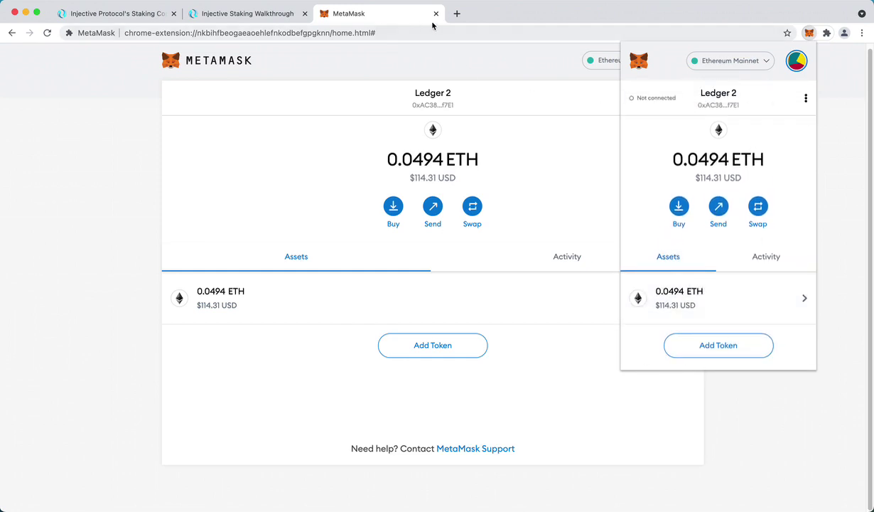
{"action": "left_click", "coordinate": [457, 14]}
{"action": "type", "text": "coingecko.com"}
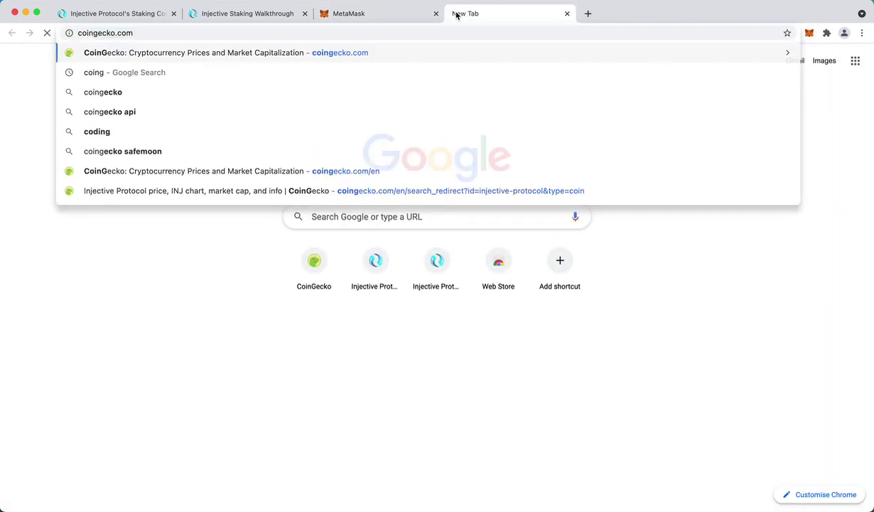
{"action": "key", "text": "Return"}
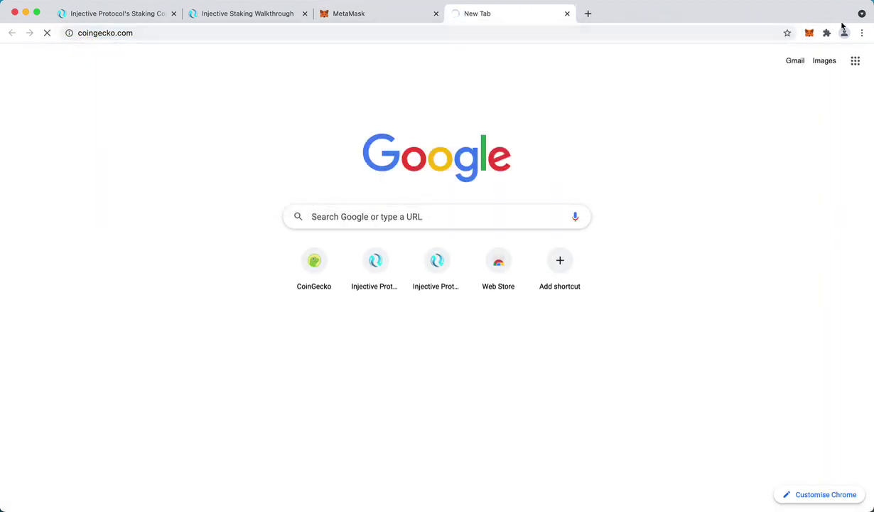
- Search 'injec', open Injective Protocol (INJ) and copy its contract address
{"action": "left_click", "coordinate": [660, 181]}
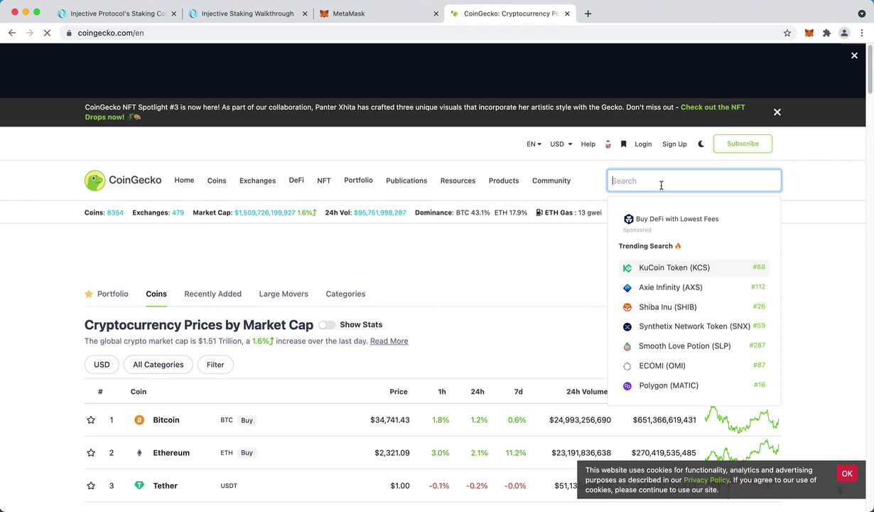
{"action": "type", "text": "inje"}
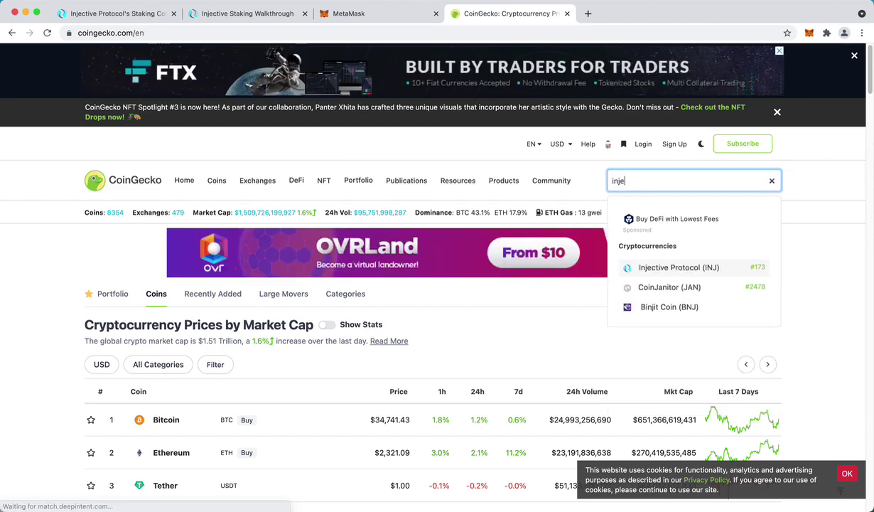
{"action": "type", "text": "c"}
{"action": "left_click", "coordinate": [678, 267]}
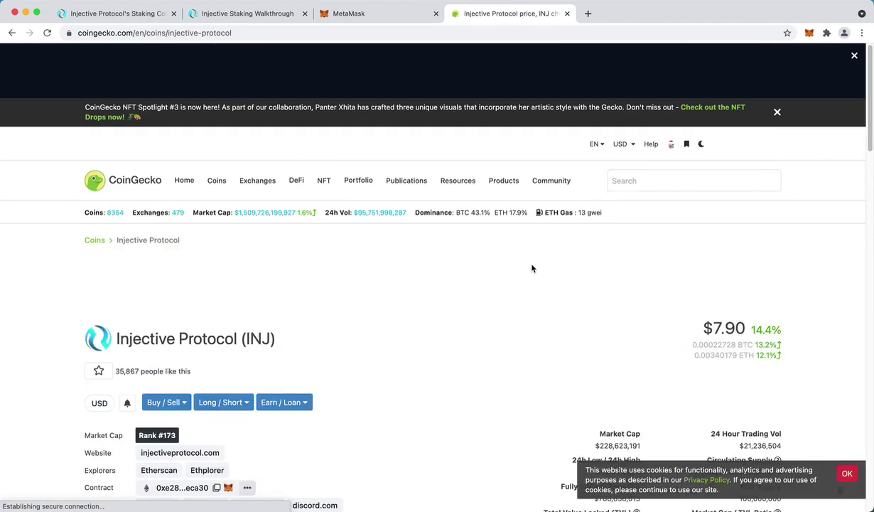
{"action": "scroll", "coordinate": [437, 269], "scroll_direction": "down", "scroll_amount": 3}
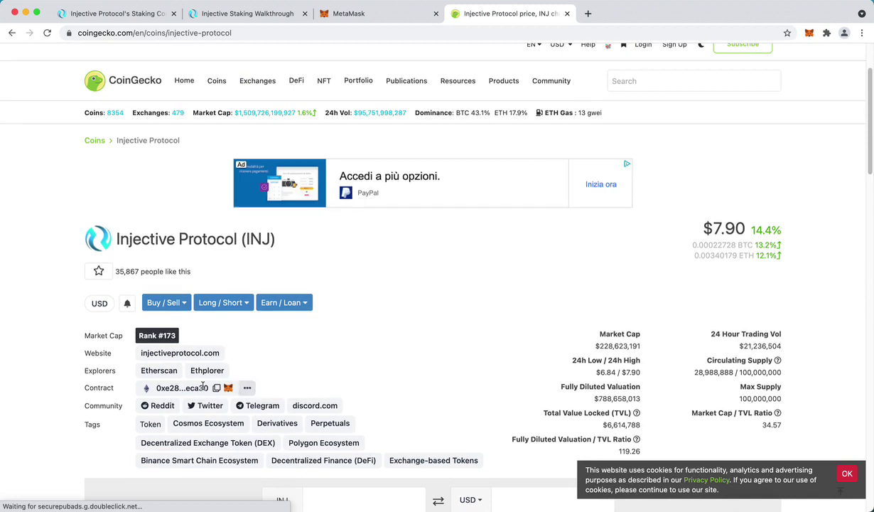
{"action": "left_click", "coordinate": [216, 387]}
{"action": "scroll", "coordinate": [580, 264], "scroll_direction": "up", "scroll_amount": 3}
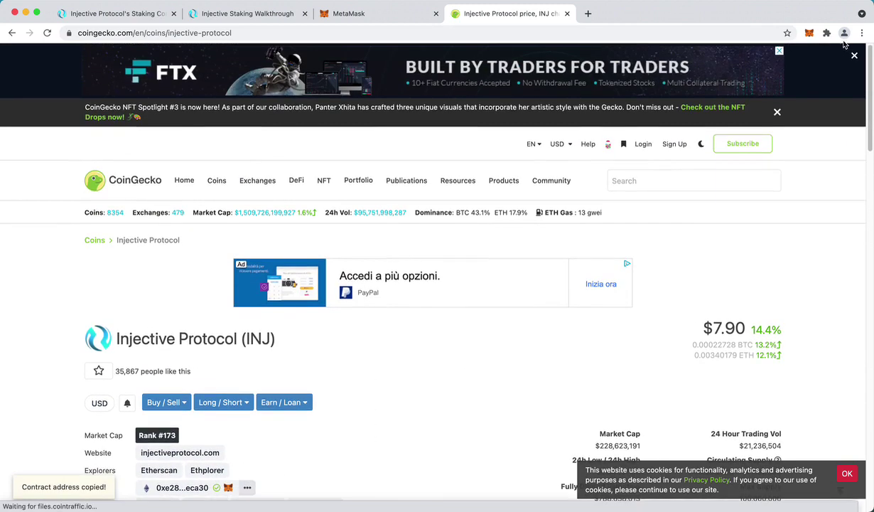
- Add INJ as a custom token from the pasted contract address, showing 10 INJ beside 0.0494 ETH
{"action": "left_click", "coordinate": [809, 33]}
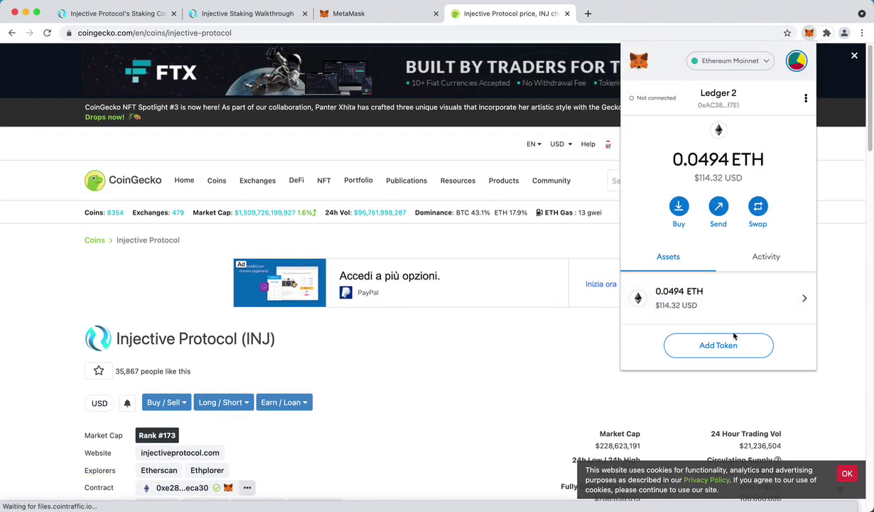
{"action": "left_click", "coordinate": [734, 340]}
{"action": "left_click", "coordinate": [726, 134]}
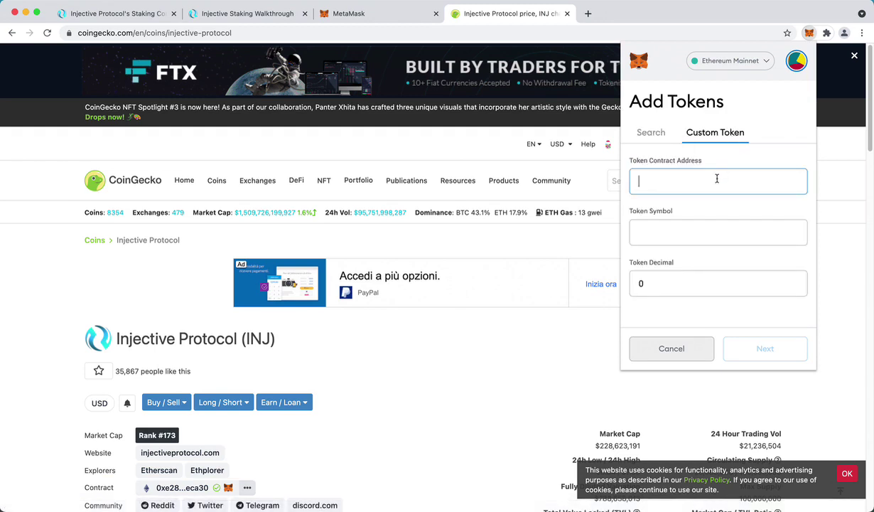
{"action": "key", "text": "ctrl+v"}
{"action": "left_click", "coordinate": [761, 339]}
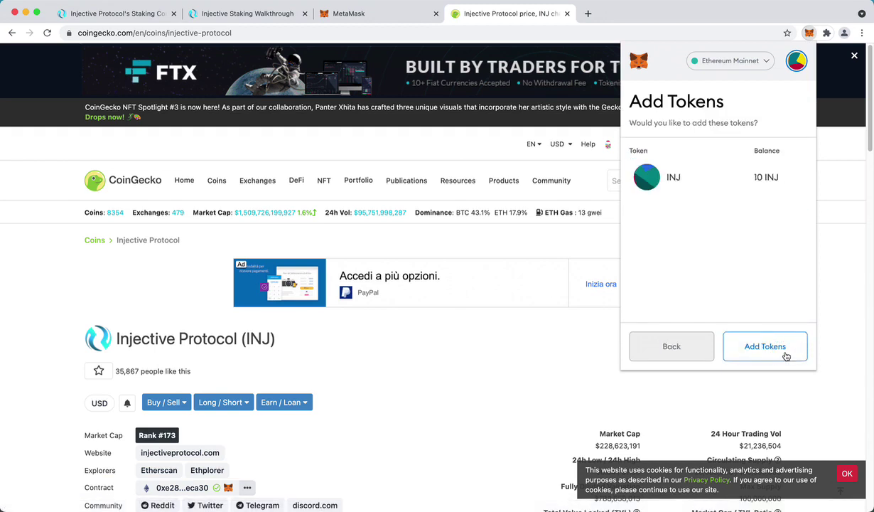
{"action": "left_click", "coordinate": [784, 352]}
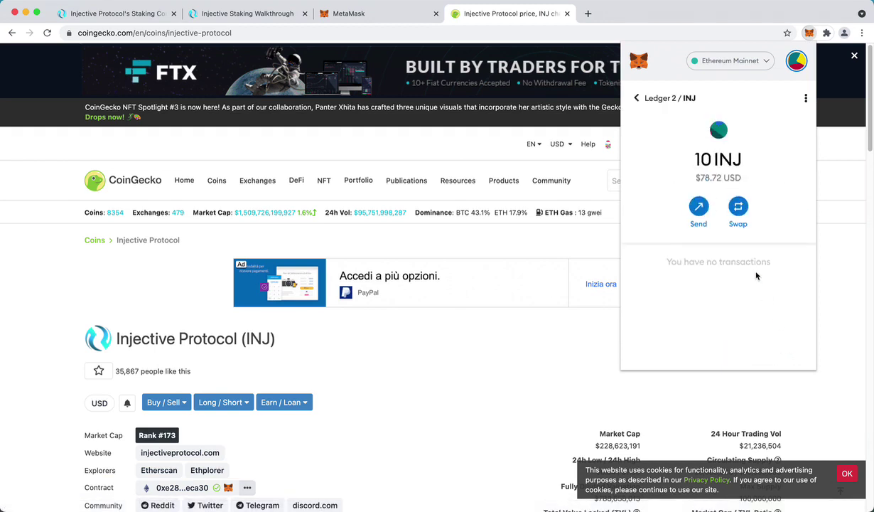
{"action": "left_click", "coordinate": [637, 99]}
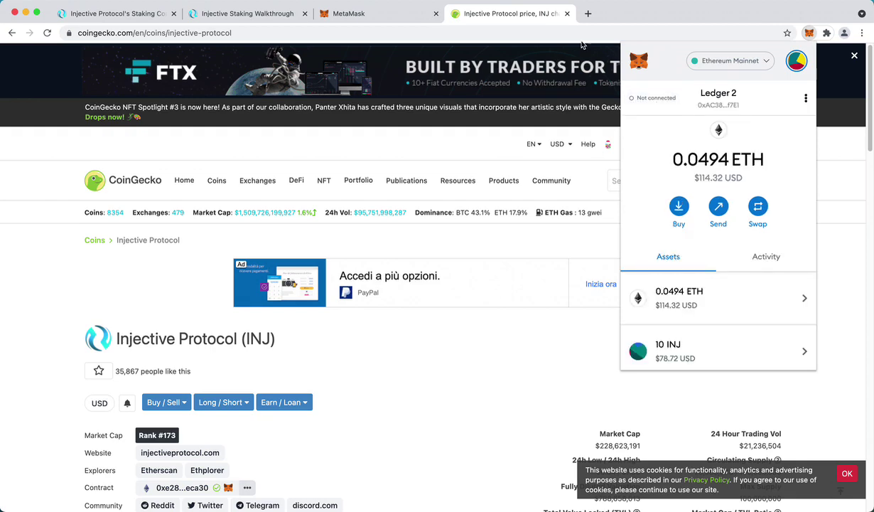
- Follow the staking.injective.network link in the Staking Walkthrough article to the new dashboard tab
{"action": "left_click", "coordinate": [242, 13]}
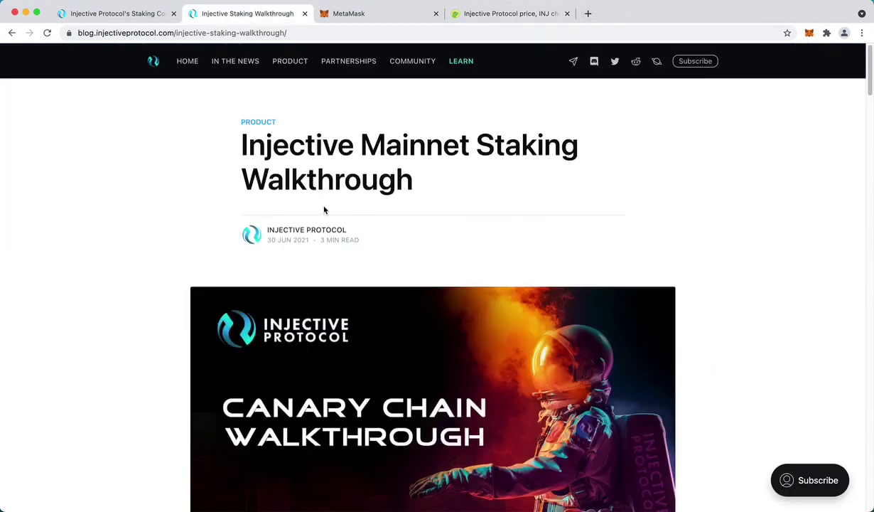
{"action": "scroll", "coordinate": [298, 192], "scroll_direction": "down", "scroll_amount": 3}
{"action": "scroll", "coordinate": [285, 175], "scroll_direction": "down", "scroll_amount": 8}
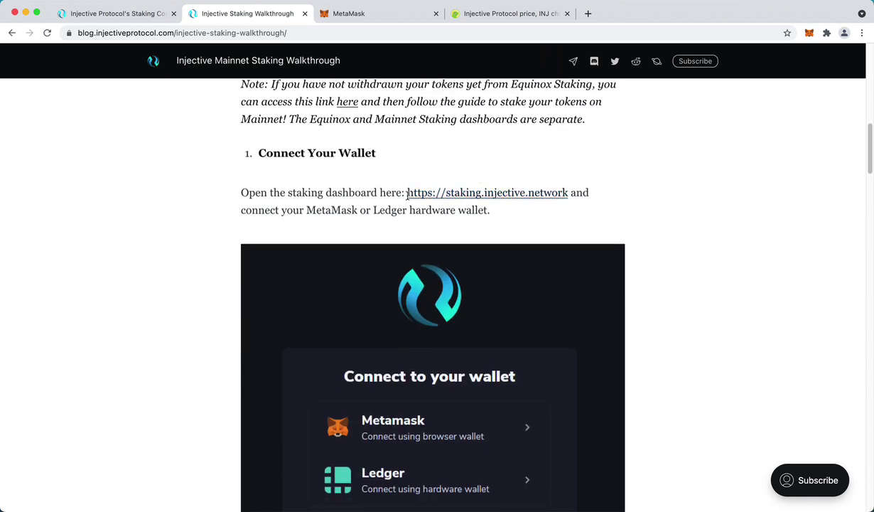
{"action": "left_click_drag", "start_coordinate": [406, 192], "coordinate": [564, 196]}
{"action": "left_click", "coordinate": [533, 204]}
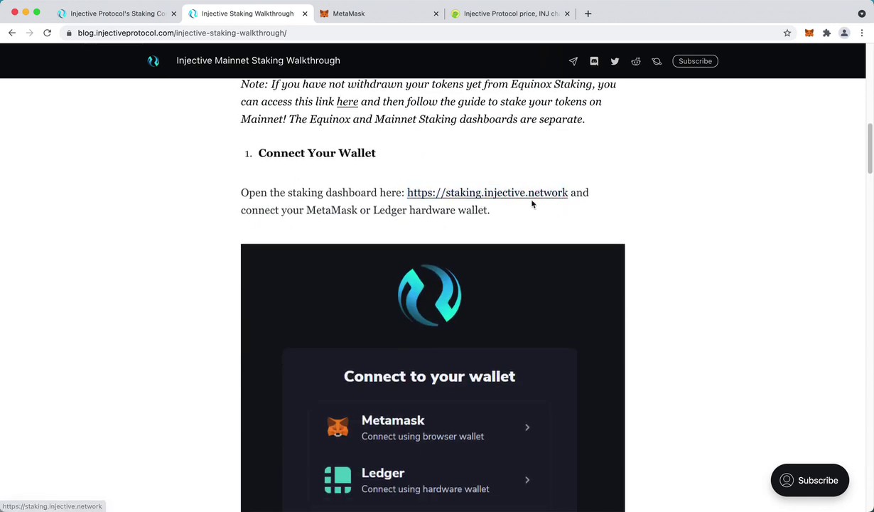
{"action": "left_click", "coordinate": [523, 197], "text": "super"}
{"action": "left_click", "coordinate": [367, 14]}
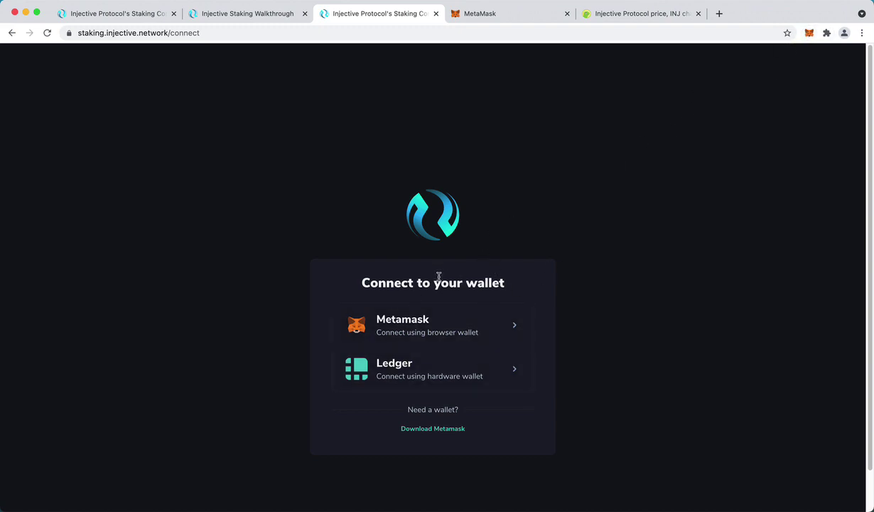
- Connect the Ledger account through MetaMask and sign the connection message
{"action": "left_click", "coordinate": [458, 316]}
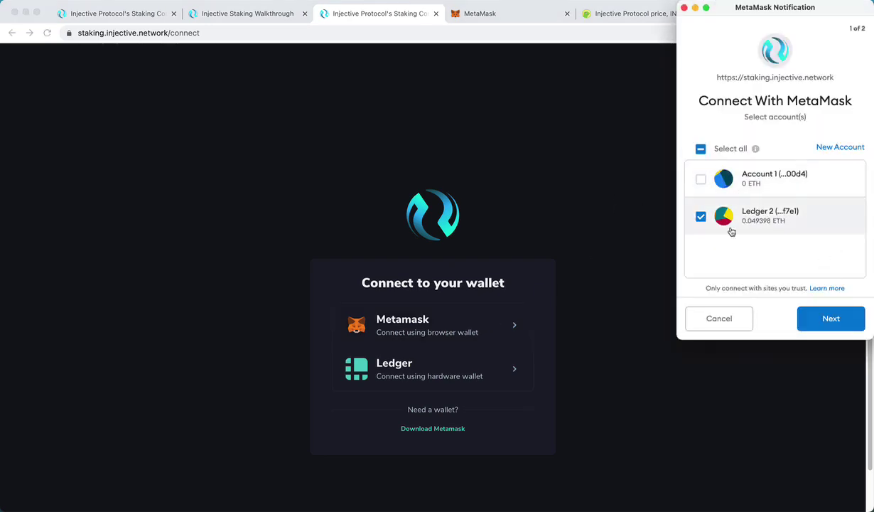
{"action": "left_click", "coordinate": [849, 318]}
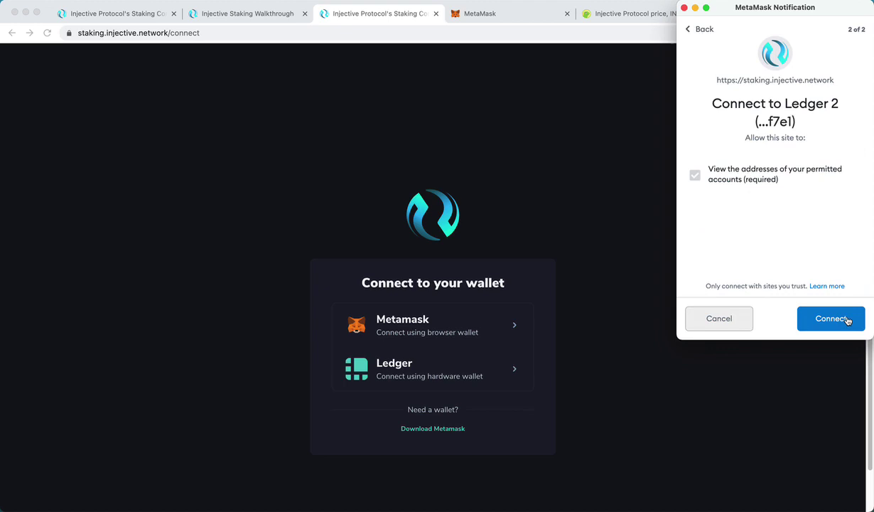
{"action": "left_click", "coordinate": [845, 320]}
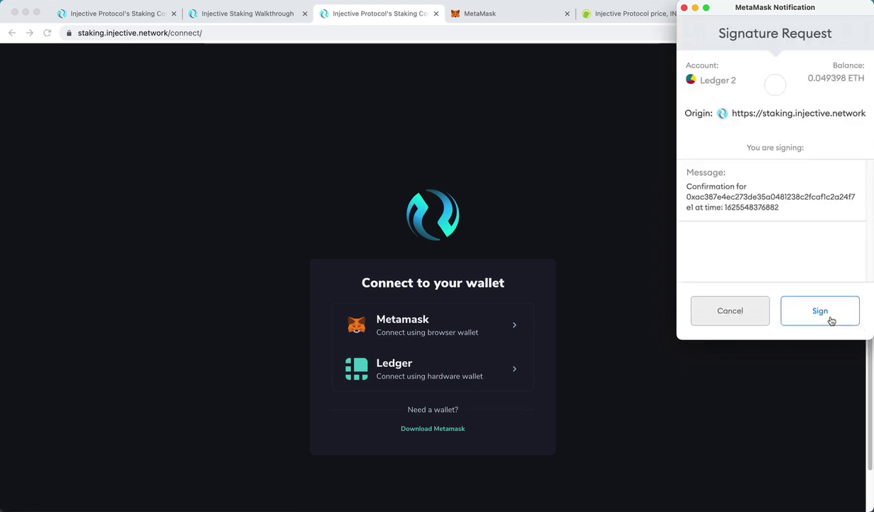
{"action": "left_click", "coordinate": [831, 321]}
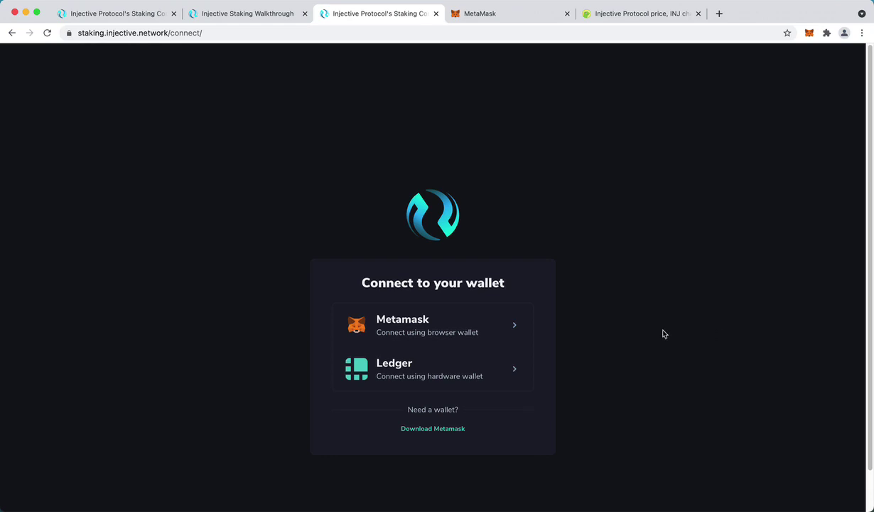
- Remove /connect from the URL, reload the dashboard, and reconnect MetaMask with a new signature
{"action": "left_click", "coordinate": [238, 33]}
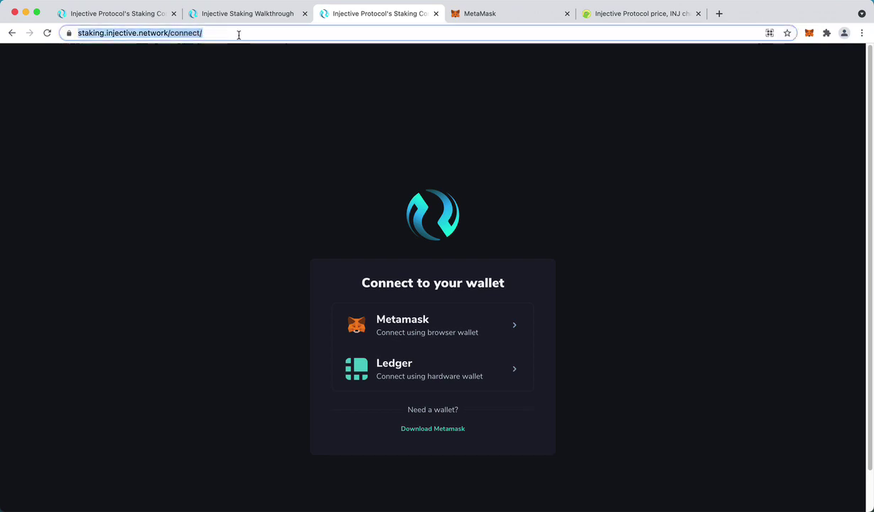
{"action": "left_click_drag", "start_coordinate": [228, 33], "coordinate": [197, 32]}
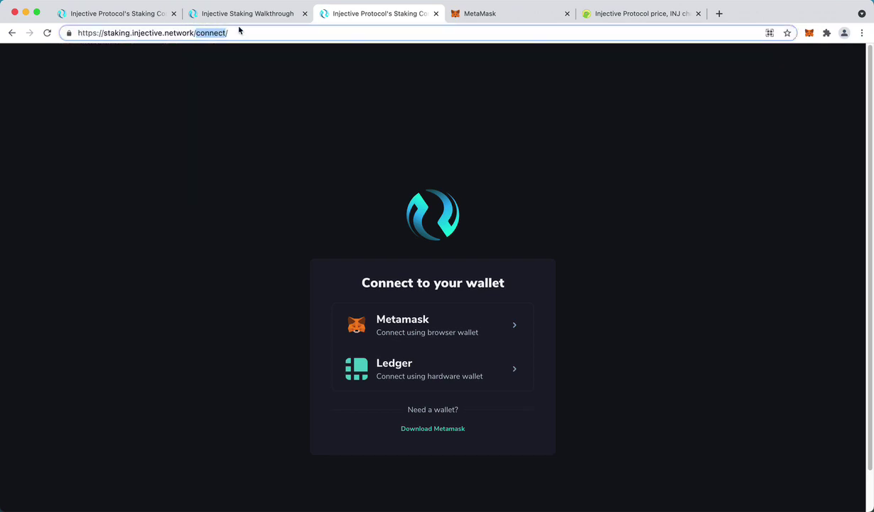
{"action": "key", "text": "BackSpace"}
{"action": "key", "text": "Return"}
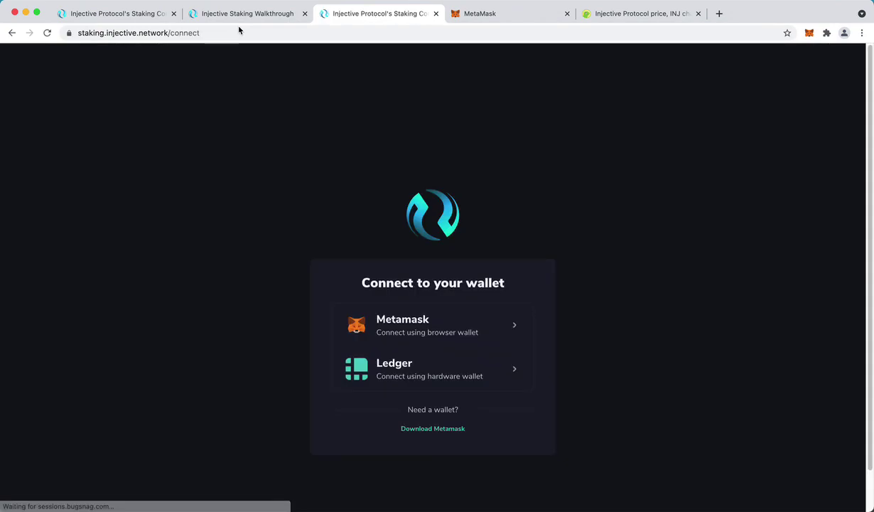
{"action": "left_click", "coordinate": [502, 332]}
{"action": "left_click", "coordinate": [827, 324]}
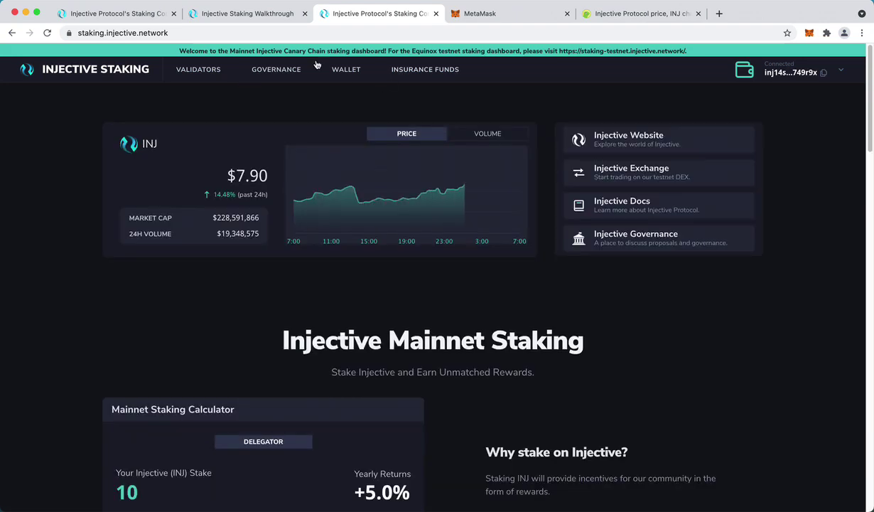
- Open the VALIDATORS list and scroll briefly through it
{"action": "left_click", "coordinate": [205, 77]}
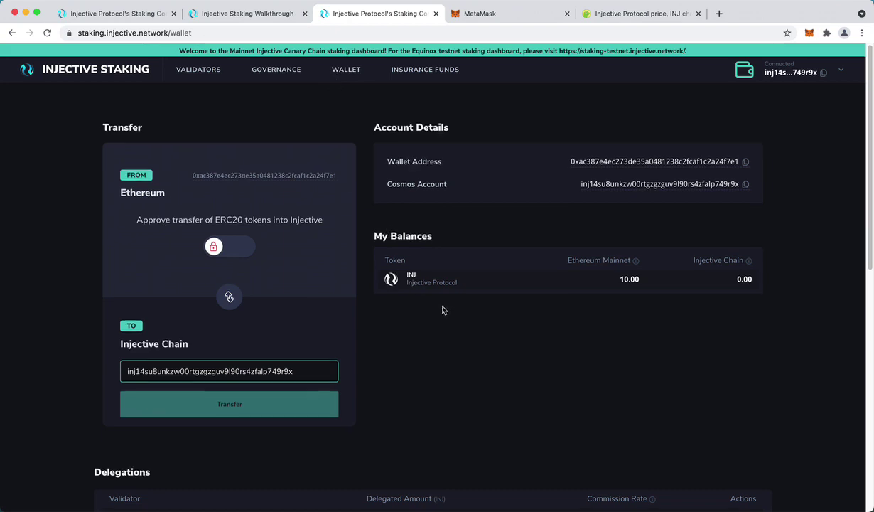
{"action": "scroll", "coordinate": [444, 311], "scroll_direction": "down", "scroll_amount": 1}
{"action": "scroll", "coordinate": [445, 312], "scroll_direction": "up", "scroll_amount": 1}
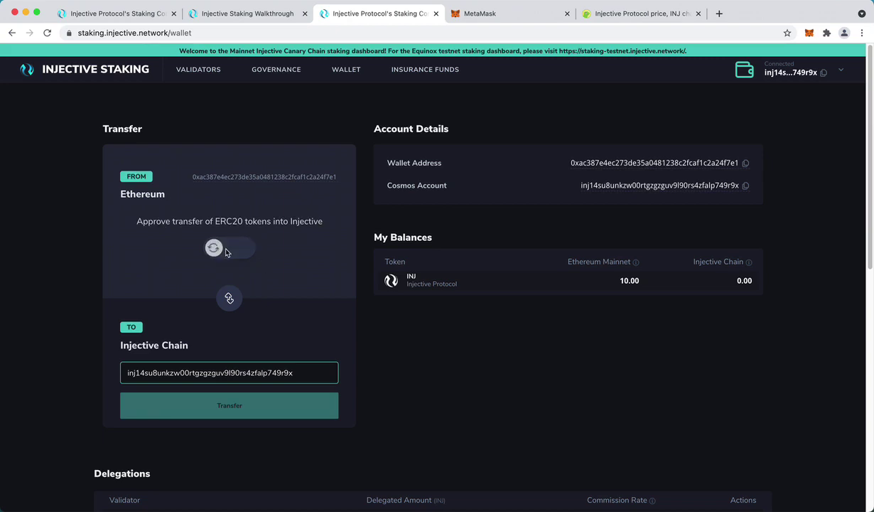
- Approve the INJ ERC20 spending allowance in MetaMask and verify it in the Activity tab
{"action": "left_click", "coordinate": [226, 252]}
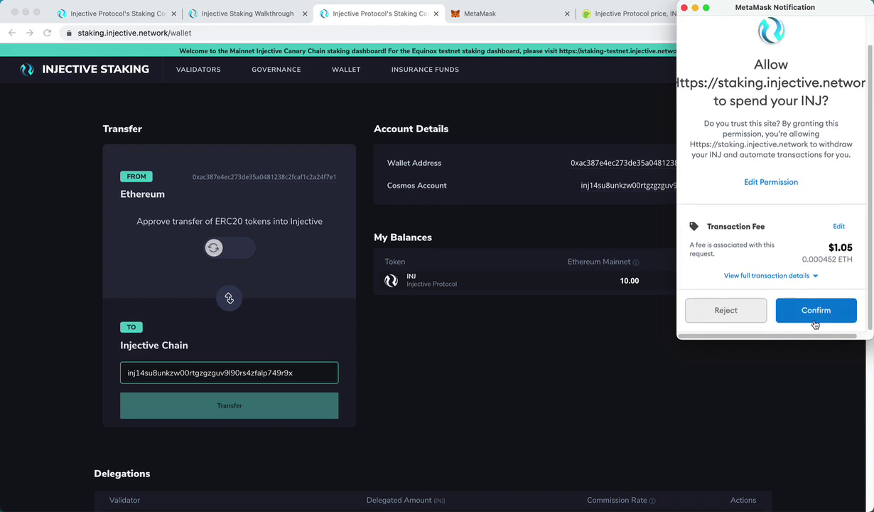
{"action": "left_click", "coordinate": [815, 323]}
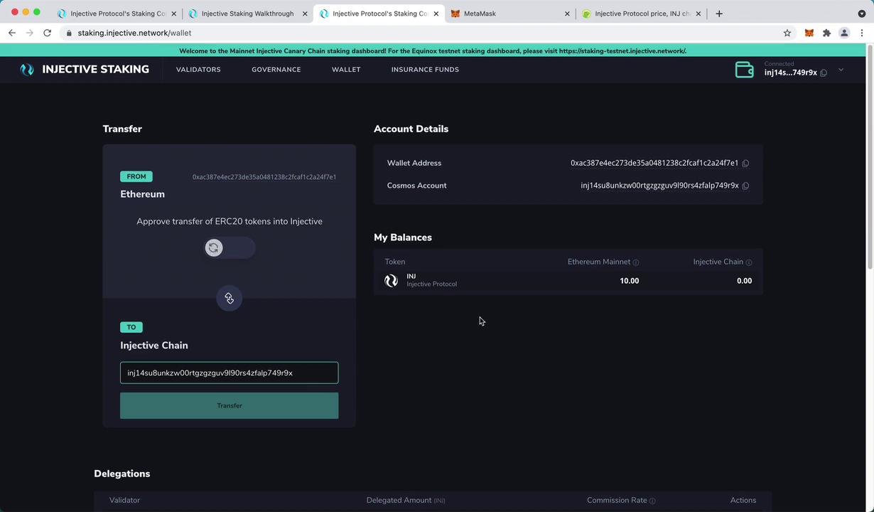
{"action": "left_click", "coordinate": [803, 32]}
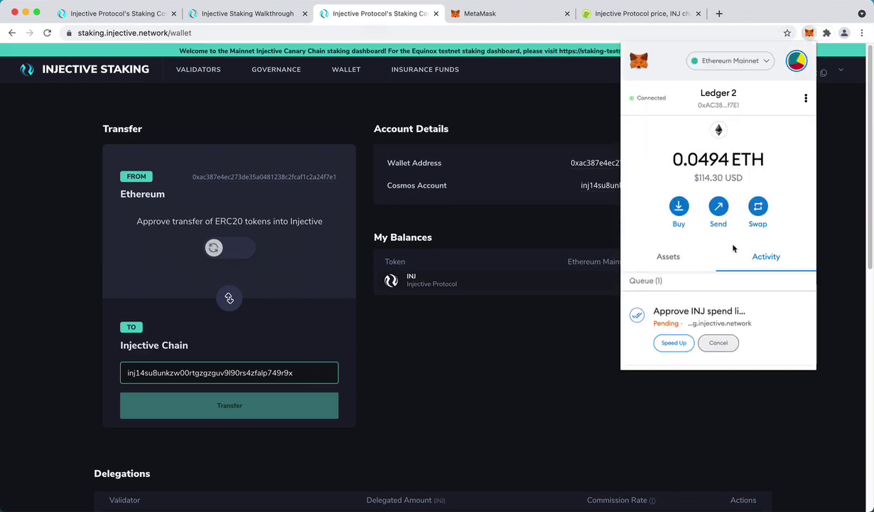
{"action": "scroll", "coordinate": [711, 256], "scroll_direction": "down", "scroll_amount": 2}
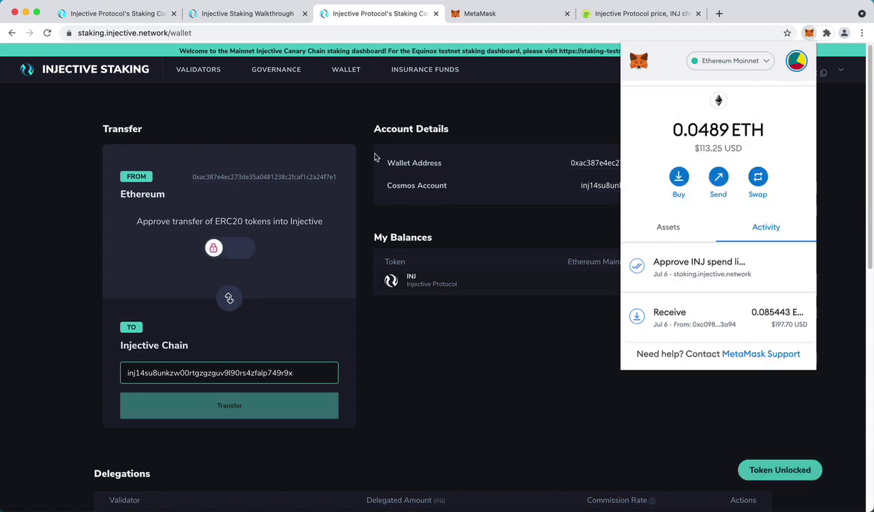
{"action": "left_click", "coordinate": [394, 8]}
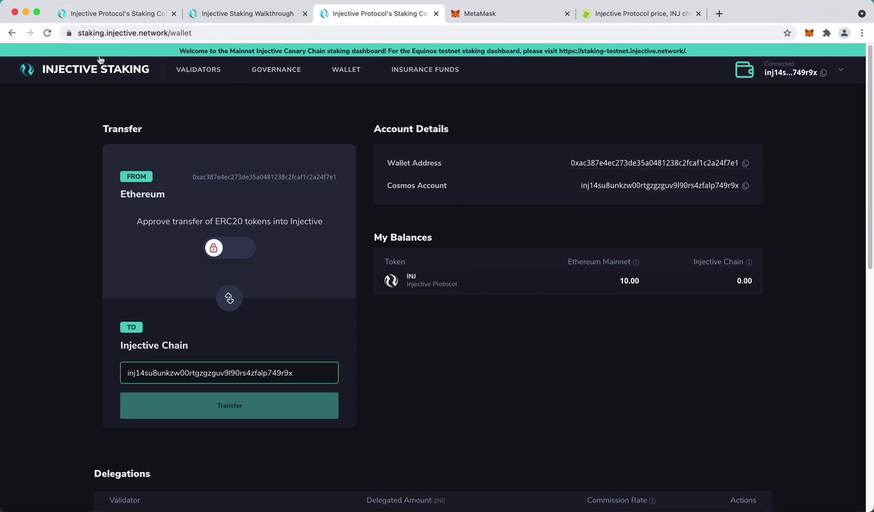
- Reload the wallet page and fill in the full 10.00 INJ balance as the transfer amount
{"action": "left_click", "coordinate": [46, 32]}
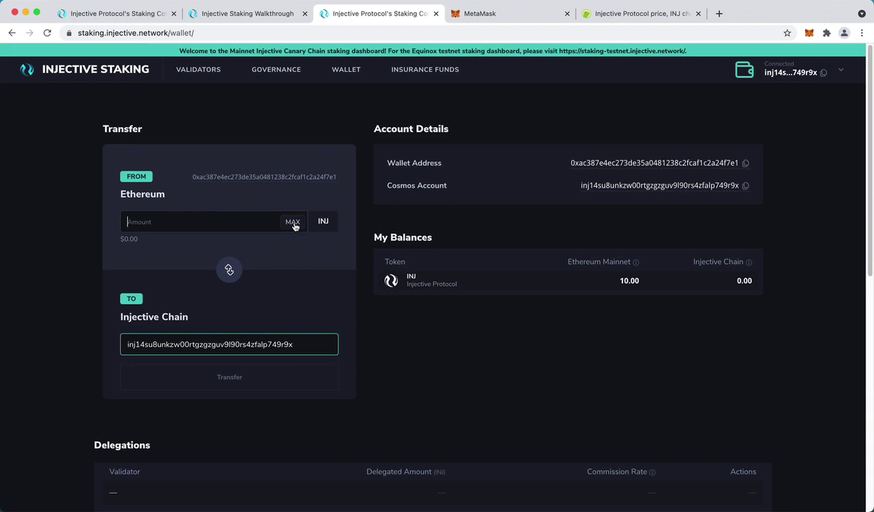
{"action": "left_click", "coordinate": [292, 221]}
{"action": "double_click", "coordinate": [225, 216]}
{"action": "left_click", "coordinate": [174, 214]}
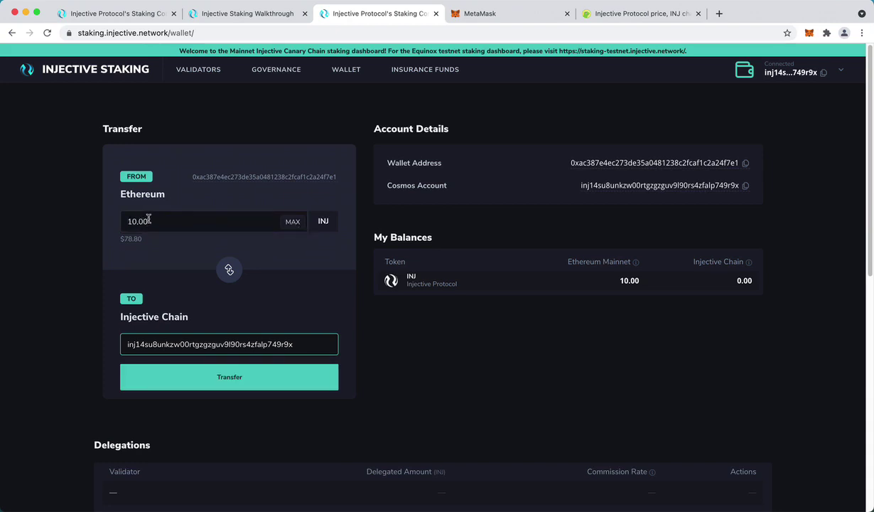
{"action": "scroll", "coordinate": [137, 227], "scroll_direction": "down", "scroll_amount": 1}
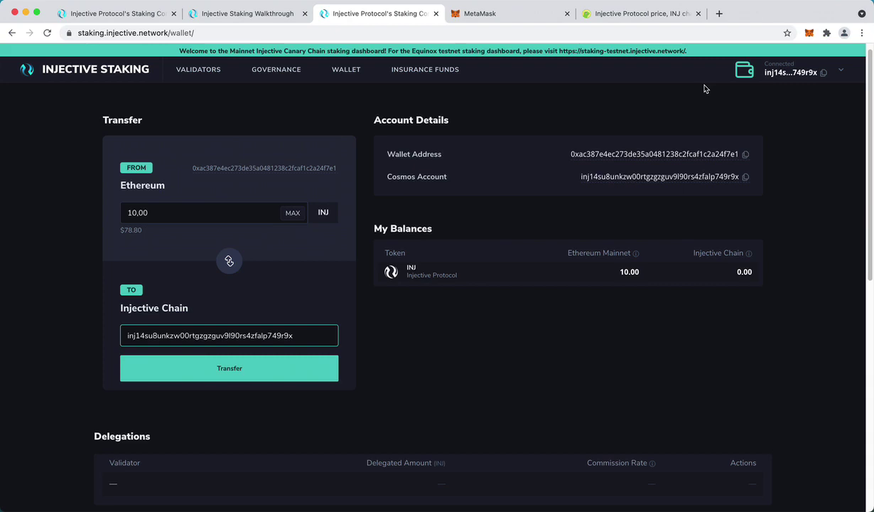
- Submit the 10 INJ transfer to the Injective Chain account and approve it in MetaMask
{"action": "double_click", "coordinate": [178, 337]}
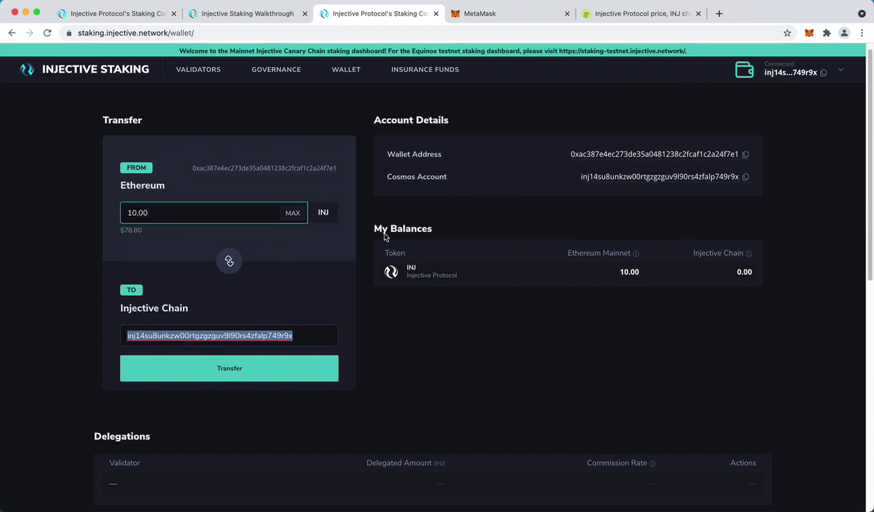
{"action": "scroll", "coordinate": [263, 260], "scroll_direction": "down", "scroll_amount": 2}
{"action": "left_click", "coordinate": [263, 297]}
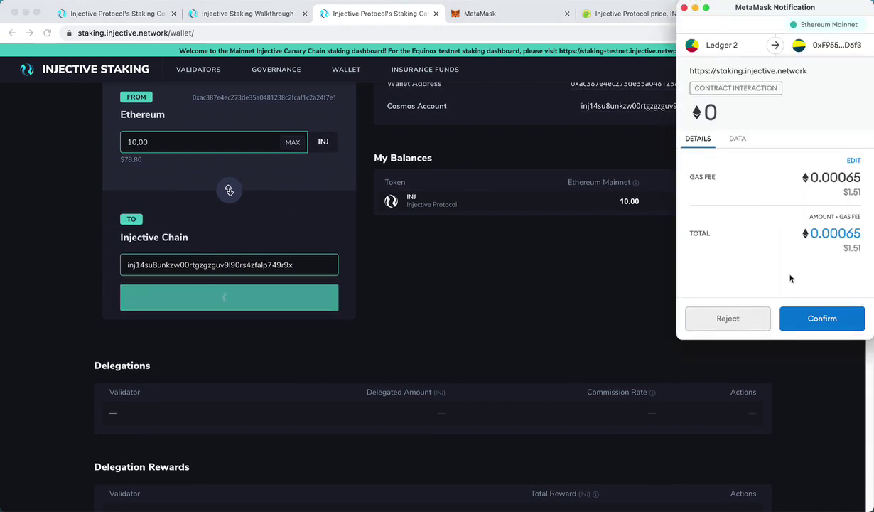
{"action": "left_click", "coordinate": [831, 326]}
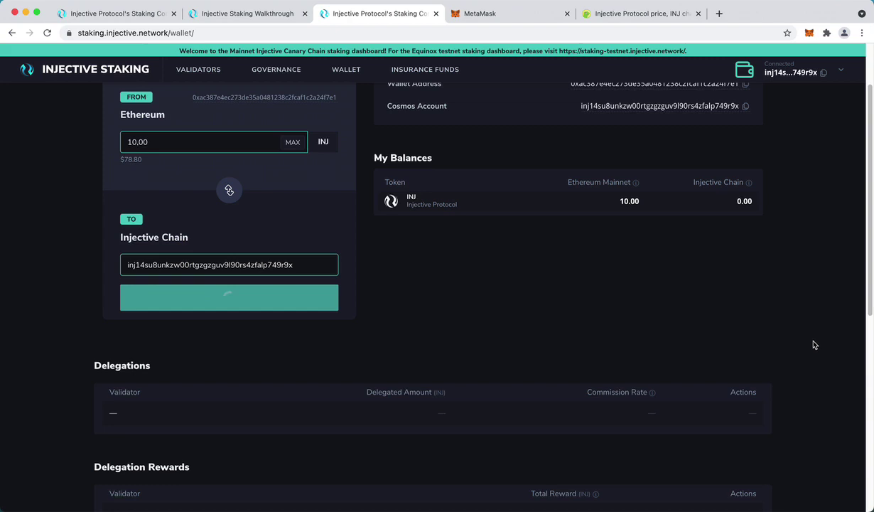
{"action": "scroll", "coordinate": [803, 341], "scroll_direction": "up", "scroll_amount": 2}
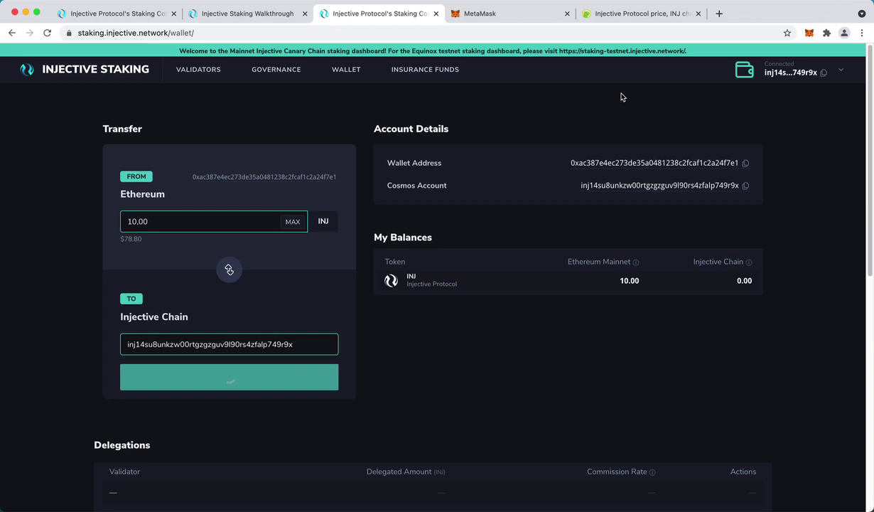
- Check MetaMask's pending Contract Interaction, then wait until the Ethereum Mainnet INJ balance reads 0.00
{"action": "left_click", "coordinate": [809, 34]}
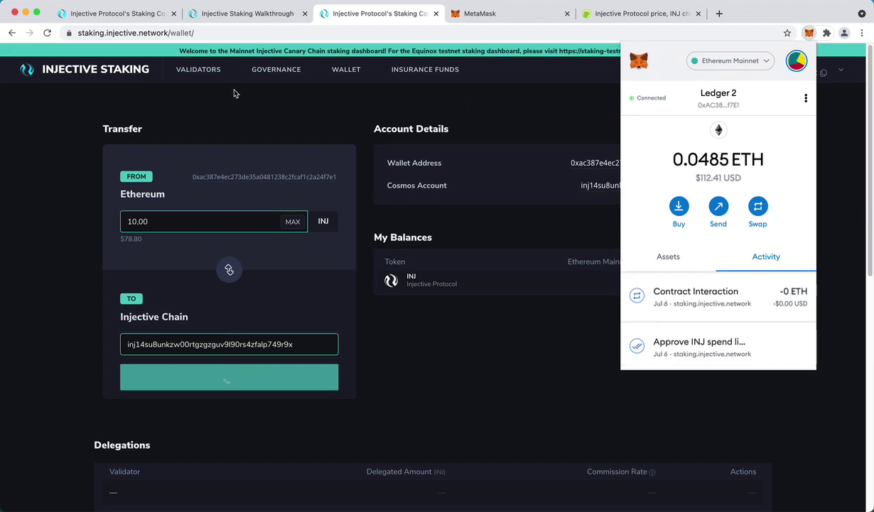
{"action": "left_click", "coordinate": [236, 93]}
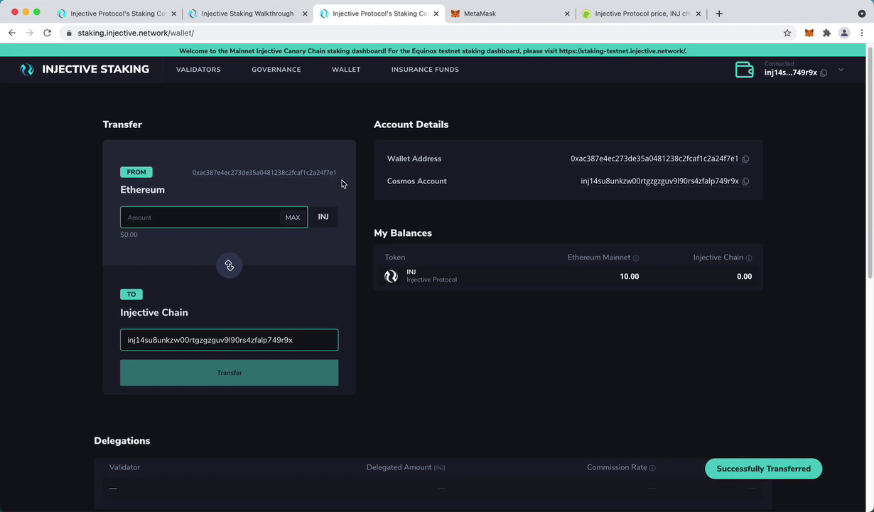
{"action": "scroll", "coordinate": [398, 199], "scroll_direction": "down", "scroll_amount": 3}
{"action": "scroll", "coordinate": [419, 213], "scroll_direction": "up", "scroll_amount": 3}
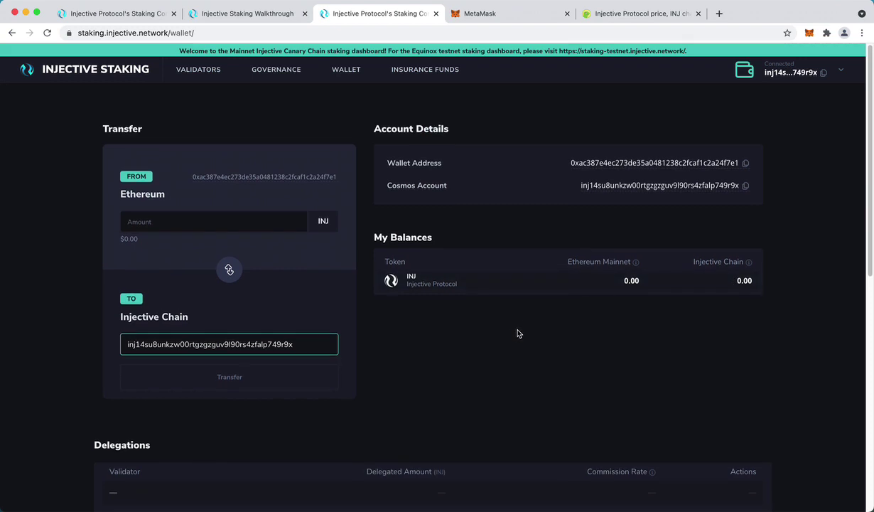
{"action": "scroll", "coordinate": [503, 358], "scroll_direction": "down", "scroll_amount": 5}
{"action": "scroll", "coordinate": [517, 342], "scroll_direction": "up", "scroll_amount": 5}
{"action": "scroll", "coordinate": [317, 217], "scroll_direction": "down", "scroll_amount": 2}
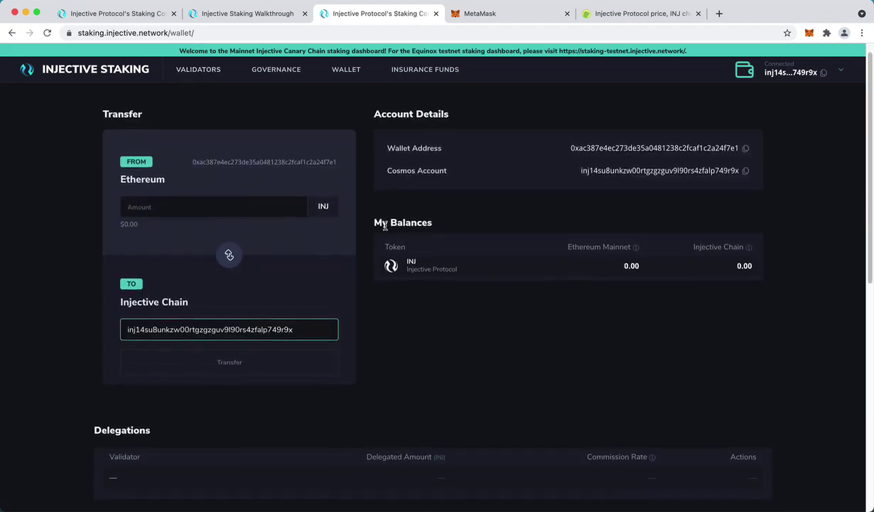
{"action": "scroll", "coordinate": [388, 227], "scroll_direction": "down", "scroll_amount": 10}
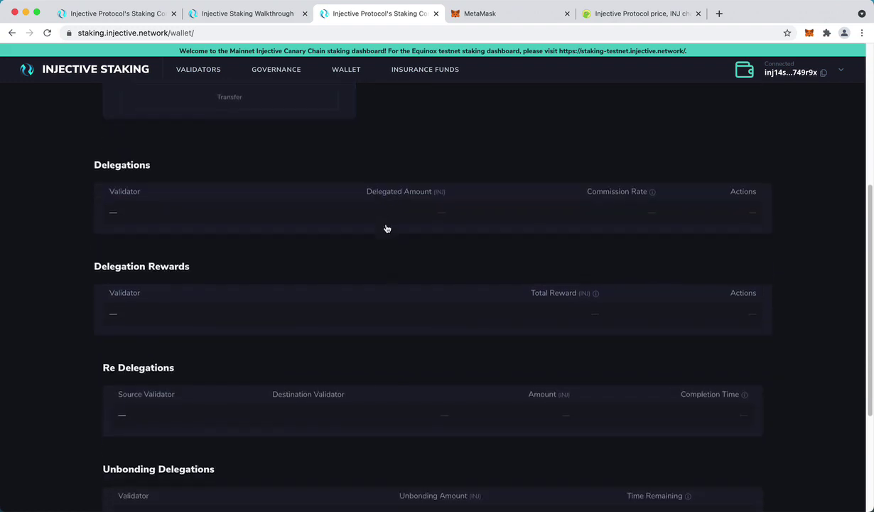
{"action": "scroll", "coordinate": [389, 227], "scroll_direction": "up", "scroll_amount": 10}
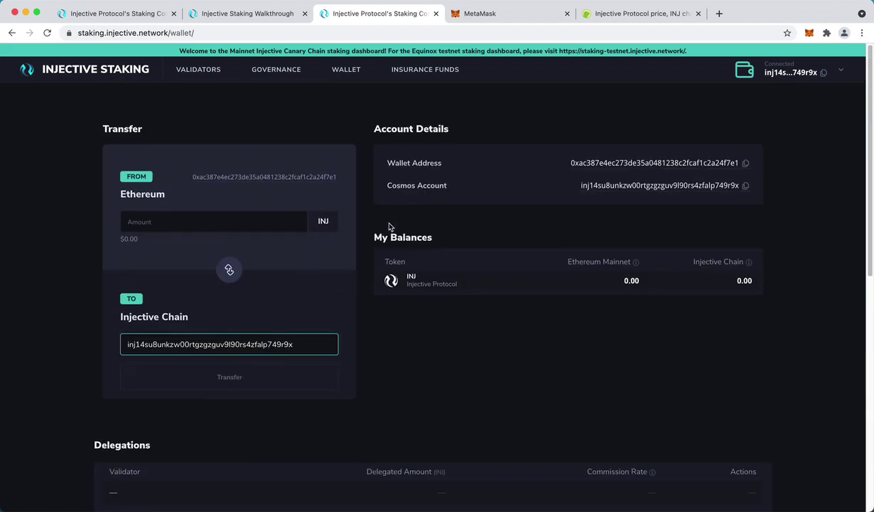
{"action": "scroll", "coordinate": [389, 227], "scroll_direction": "down", "scroll_amount": 5}
{"action": "scroll", "coordinate": [389, 227], "scroll_direction": "down", "scroll_amount": 3}
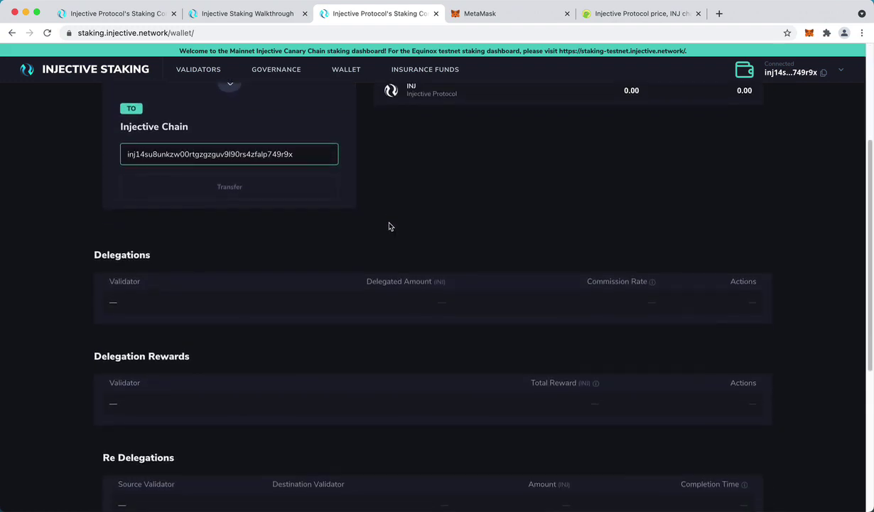
{"action": "scroll", "coordinate": [388, 226], "scroll_direction": "down", "scroll_amount": 3}
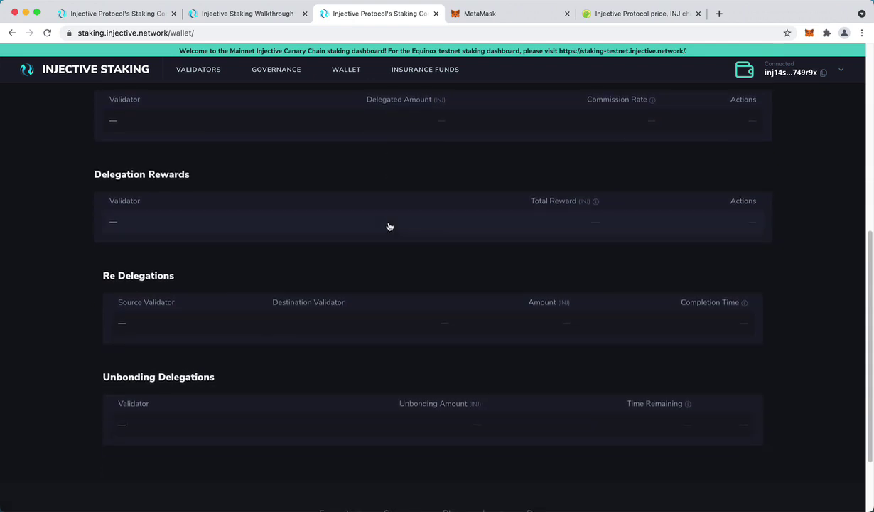
{"action": "scroll", "coordinate": [388, 226], "scroll_direction": "up", "scroll_amount": 3}
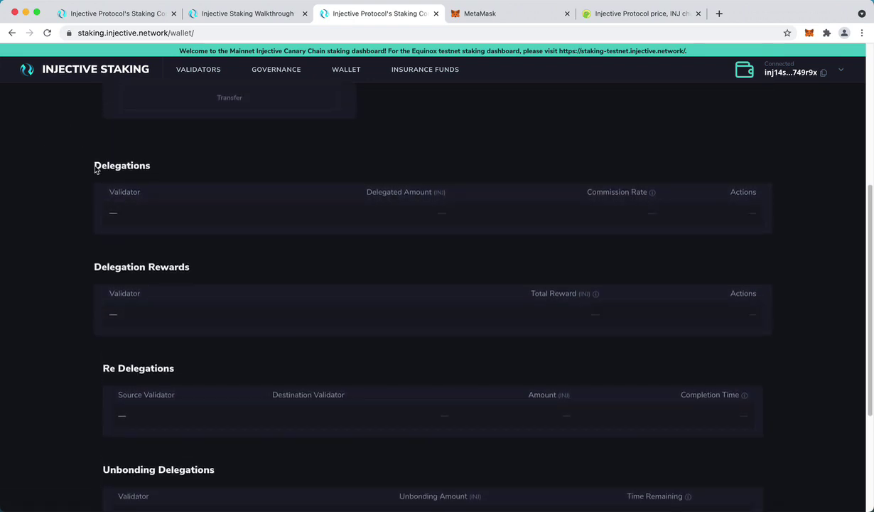
{"action": "left_click_drag", "start_coordinate": [96, 168], "coordinate": [194, 169]}
{"action": "left_click", "coordinate": [183, 165]}
{"action": "scroll", "coordinate": [141, 174], "scroll_direction": "down", "scroll_amount": 1}
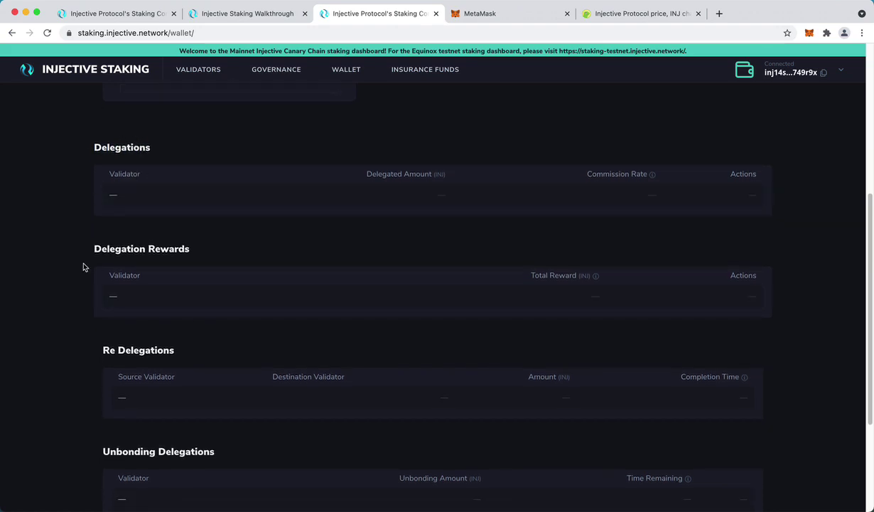
{"action": "left_click_drag", "start_coordinate": [88, 241], "coordinate": [206, 259]}
{"action": "left_click", "coordinate": [127, 248]}
{"action": "scroll", "coordinate": [128, 248], "scroll_direction": "down", "scroll_amount": 4}
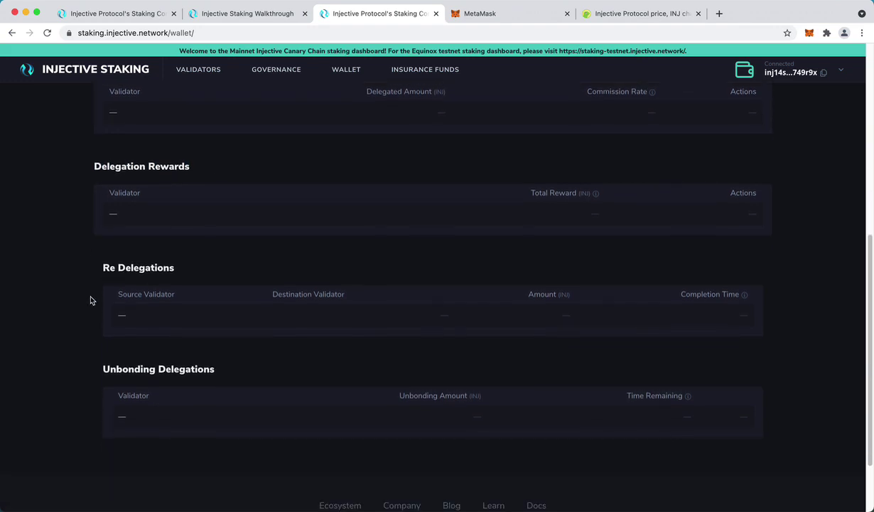
{"action": "left_click_drag", "start_coordinate": [102, 268], "coordinate": [201, 279]}
{"action": "left_click", "coordinate": [85, 351]}
{"action": "left_click_drag", "start_coordinate": [99, 364], "coordinate": [228, 364]}
{"action": "left_click", "coordinate": [220, 361]}
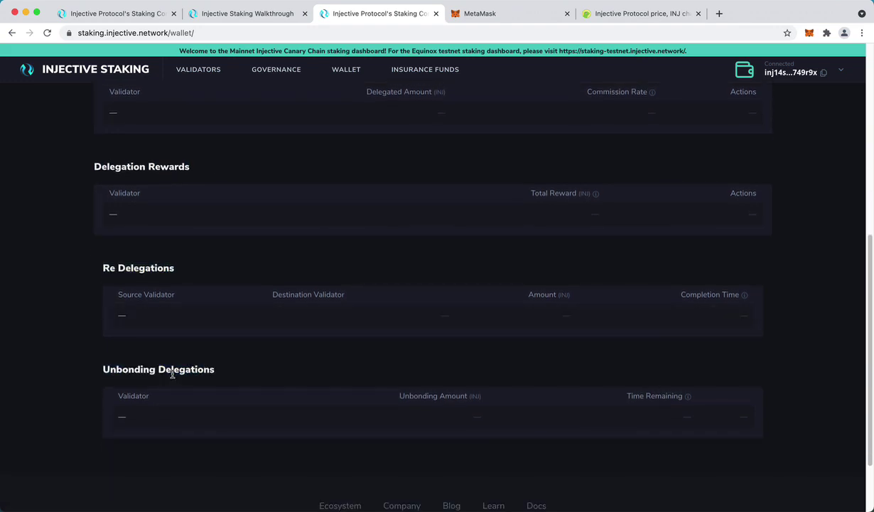
{"action": "scroll", "coordinate": [103, 366], "scroll_direction": "down", "scroll_amount": 2}
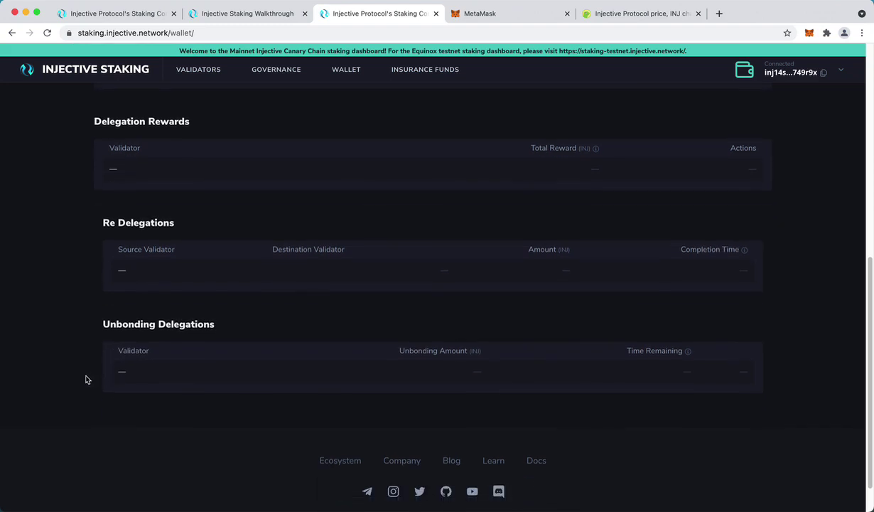
{"action": "scroll", "coordinate": [100, 383], "scroll_direction": "up", "scroll_amount": 20}
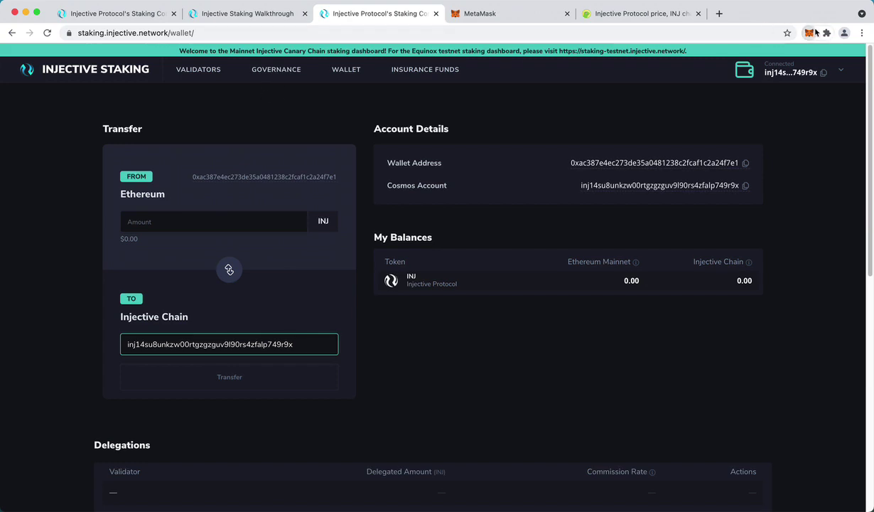
- Review MetaMask's recent activity list for the completed bridge transaction
{"action": "left_click", "coordinate": [808, 33]}
{"action": "scroll", "coordinate": [759, 282], "scroll_direction": "down", "scroll_amount": 1}
{"action": "scroll", "coordinate": [759, 282], "scroll_direction": "down", "scroll_amount": 2}
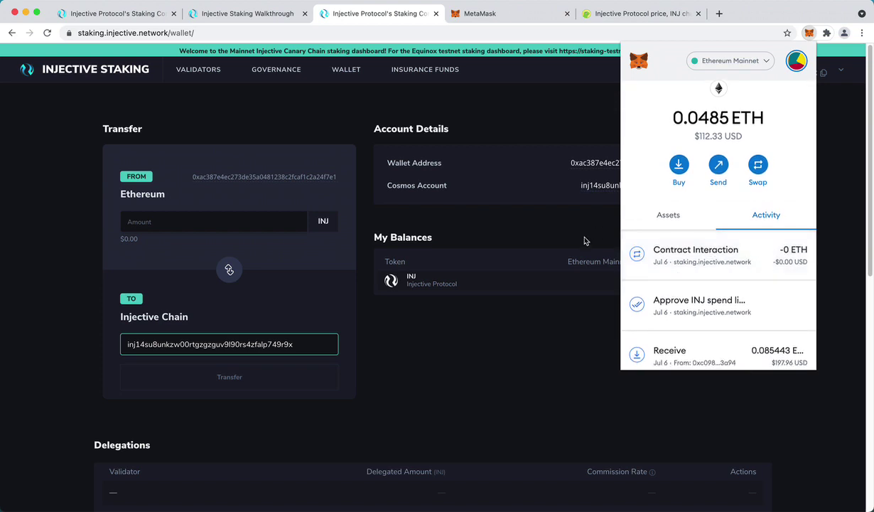
{"action": "left_click", "coordinate": [501, 347]}
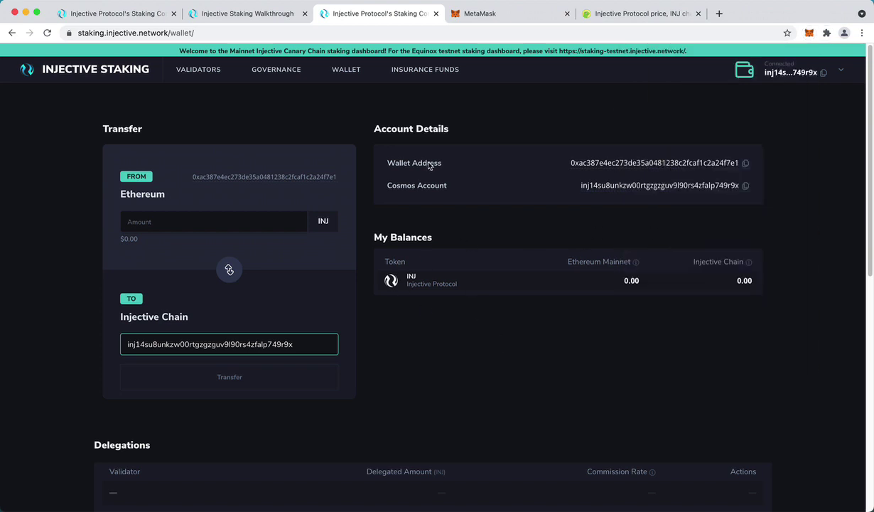
- Visit Governance and Validators, then return to the wallet dashboard and reload it
{"action": "left_click", "coordinate": [262, 74]}
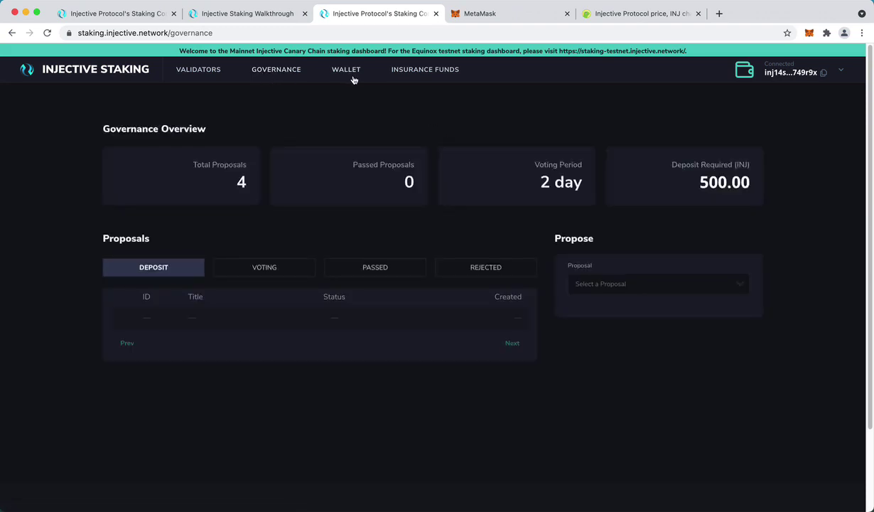
{"action": "left_click", "coordinate": [203, 71]}
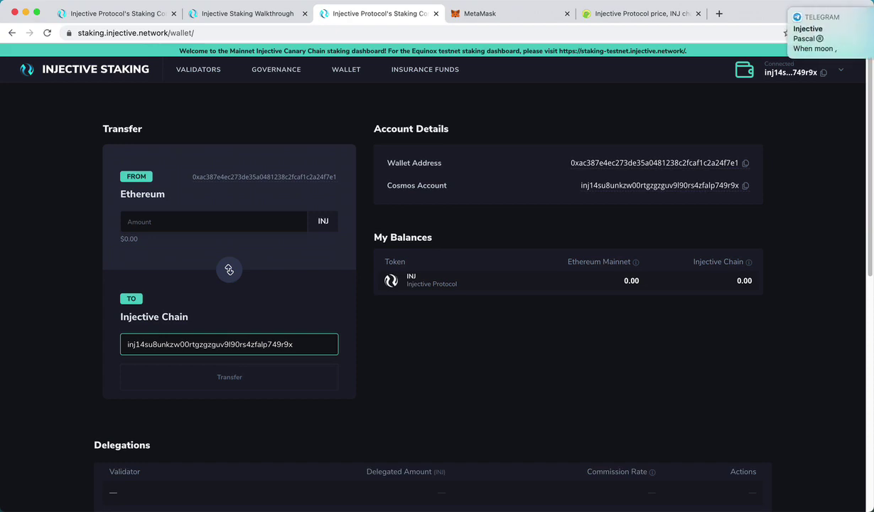
{"action": "left_click", "coordinate": [790, 11]}
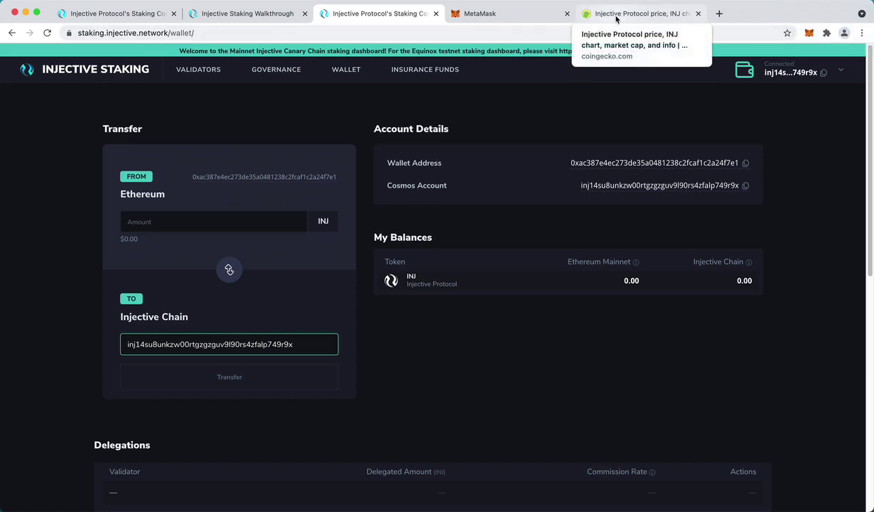
{"action": "left_click", "coordinate": [213, 21]}
{"action": "scroll", "coordinate": [260, 238], "scroll_direction": "up", "scroll_amount": 15}
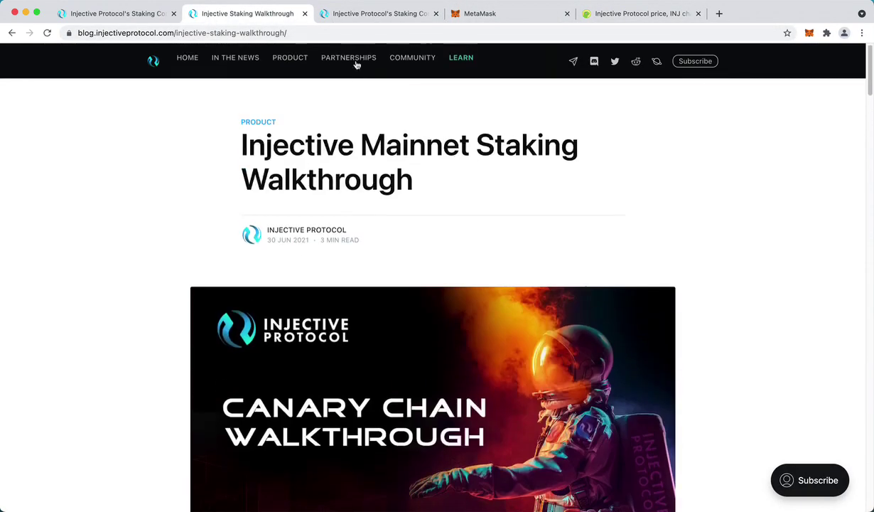
{"action": "left_click", "coordinate": [368, 17]}
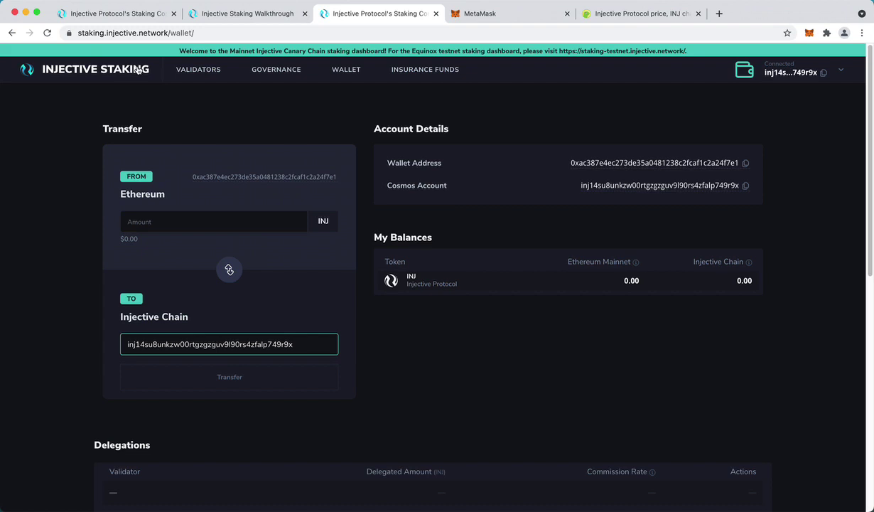
{"action": "left_click", "coordinate": [47, 35]}
- Scroll the validators list to InfStones and open its Delegate dialog with 9.99 INJ available
{"action": "left_click", "coordinate": [185, 76]}
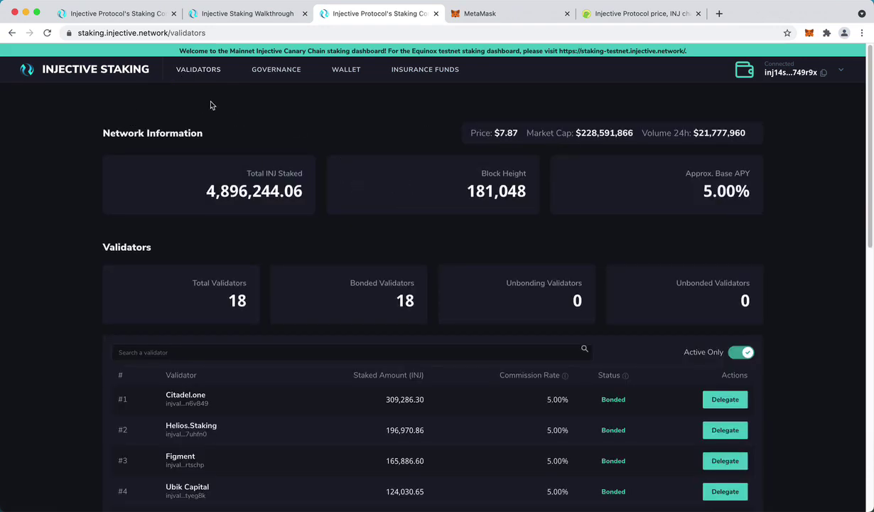
{"action": "scroll", "coordinate": [129, 170], "scroll_direction": "down", "scroll_amount": 1}
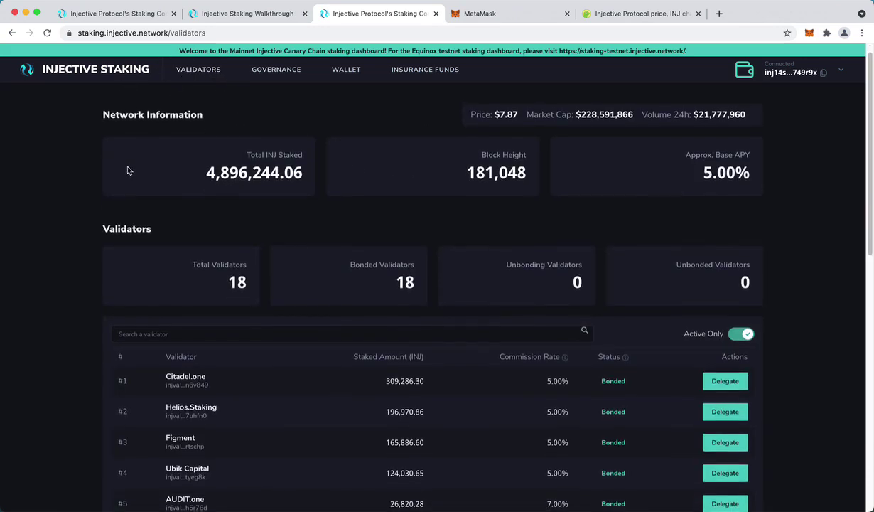
{"action": "scroll", "coordinate": [128, 170], "scroll_direction": "down", "scroll_amount": 3}
{"action": "scroll", "coordinate": [44, 217], "scroll_direction": "up", "scroll_amount": 1}
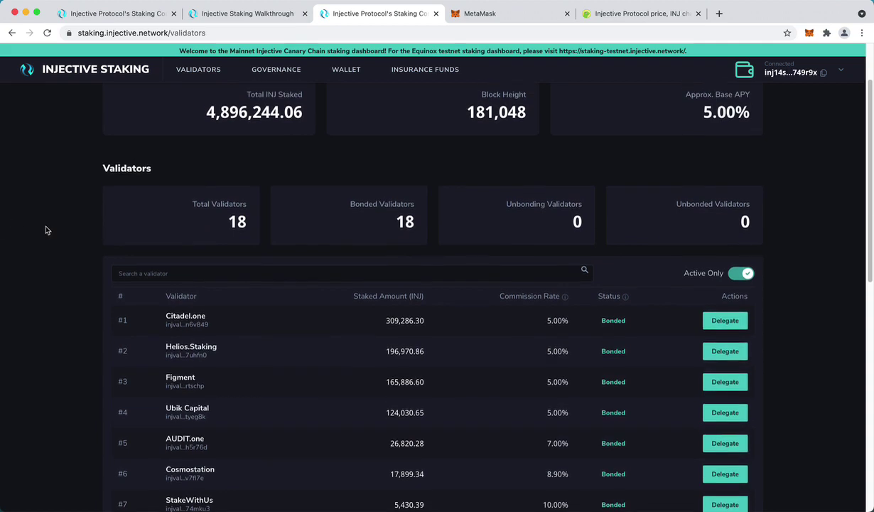
{"action": "scroll", "coordinate": [107, 170], "scroll_direction": "down", "scroll_amount": 2}
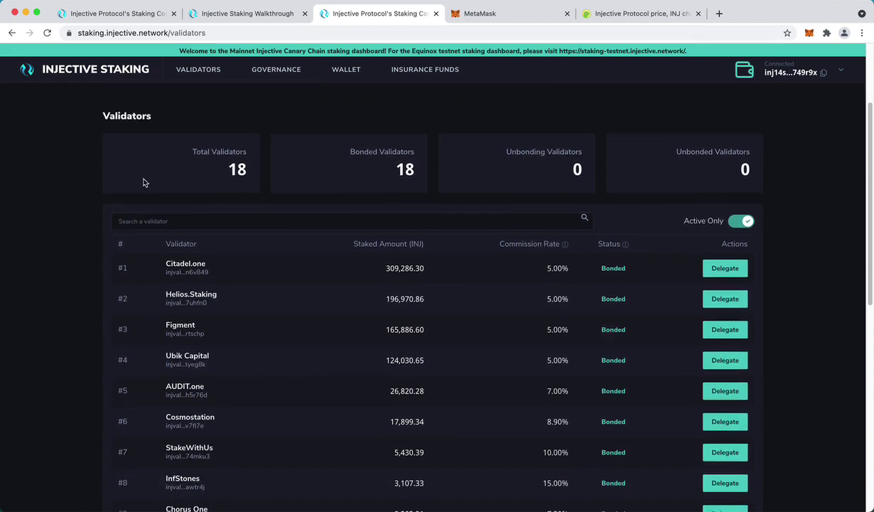
{"action": "scroll", "coordinate": [138, 171], "scroll_direction": "down", "scroll_amount": 4}
{"action": "scroll", "coordinate": [249, 263], "scroll_direction": "down", "scroll_amount": 1}
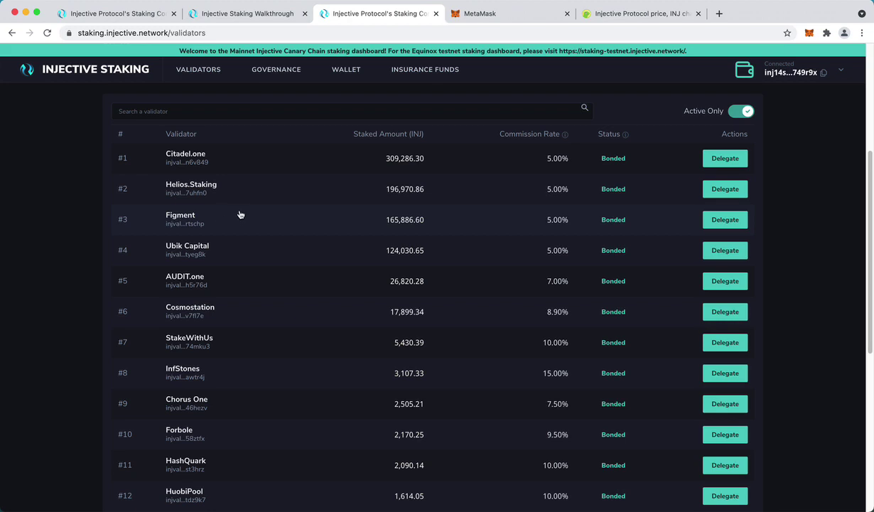
{"action": "scroll", "coordinate": [242, 217], "scroll_direction": "down", "scroll_amount": 1}
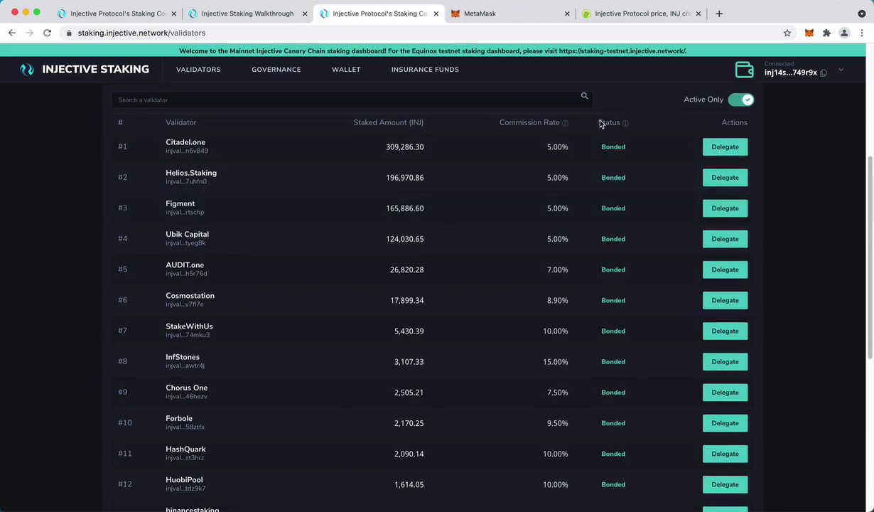
{"action": "scroll", "coordinate": [417, 186], "scroll_direction": "down", "scroll_amount": 5}
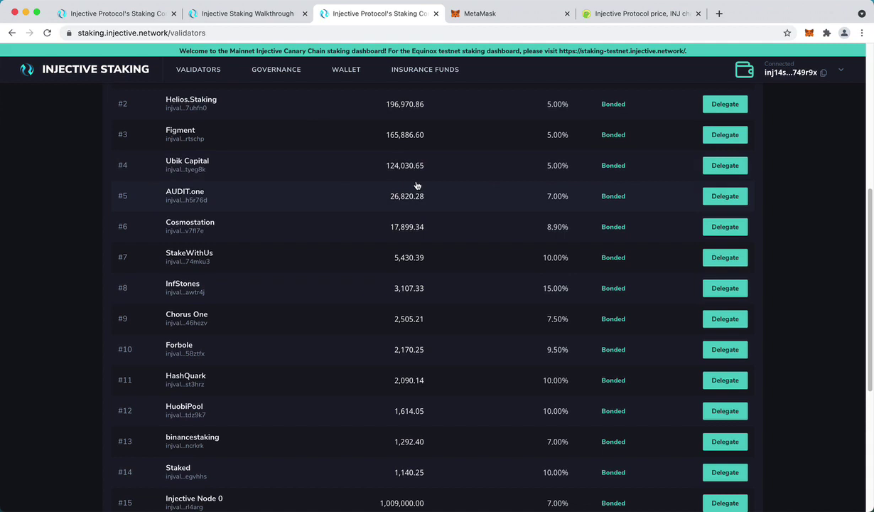
{"action": "scroll", "coordinate": [423, 240], "scroll_direction": "down", "scroll_amount": 1}
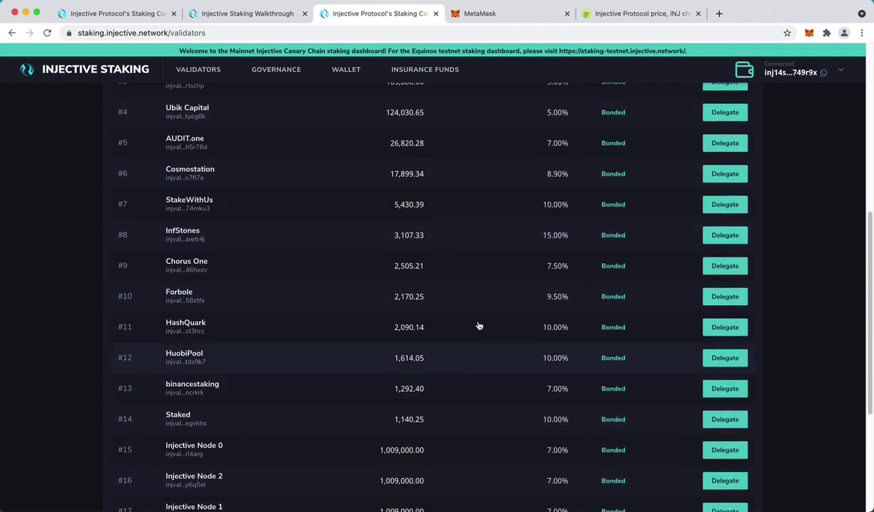
{"action": "scroll", "coordinate": [619, 201], "scroll_direction": "down", "scroll_amount": 2}
{"action": "left_click", "coordinate": [735, 233]}
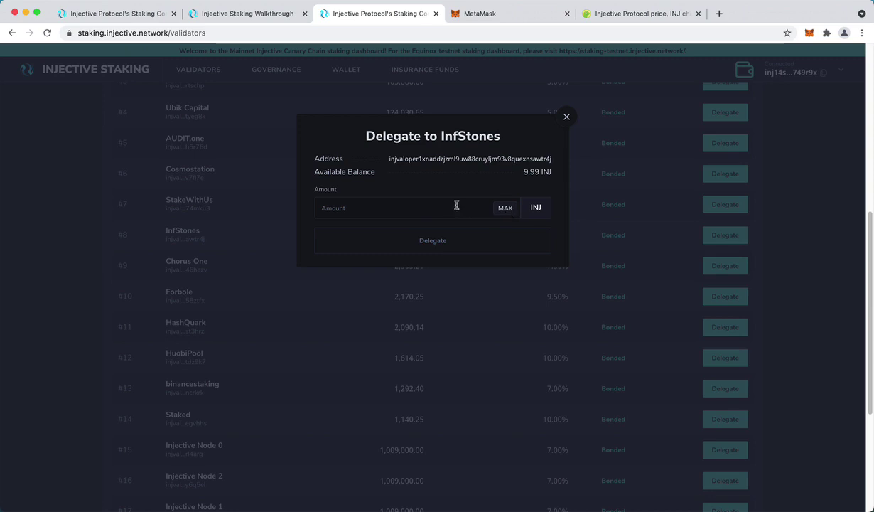
- Delegate 5 INJ to InfStones and sign the transaction in MetaMask
{"action": "scroll", "coordinate": [483, 196], "scroll_direction": "down", "scroll_amount": 1}
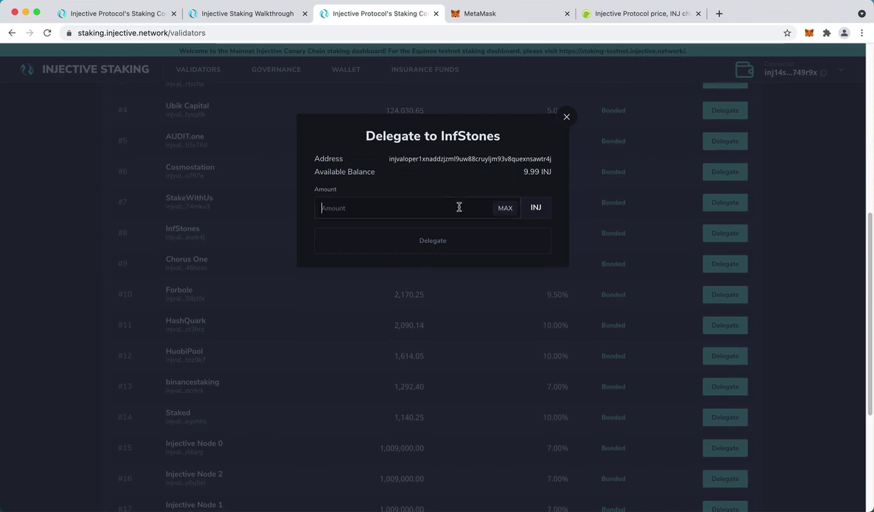
{"action": "left_click", "coordinate": [461, 207]}
{"action": "type", "text": "5"}
{"action": "left_click", "coordinate": [425, 242]}
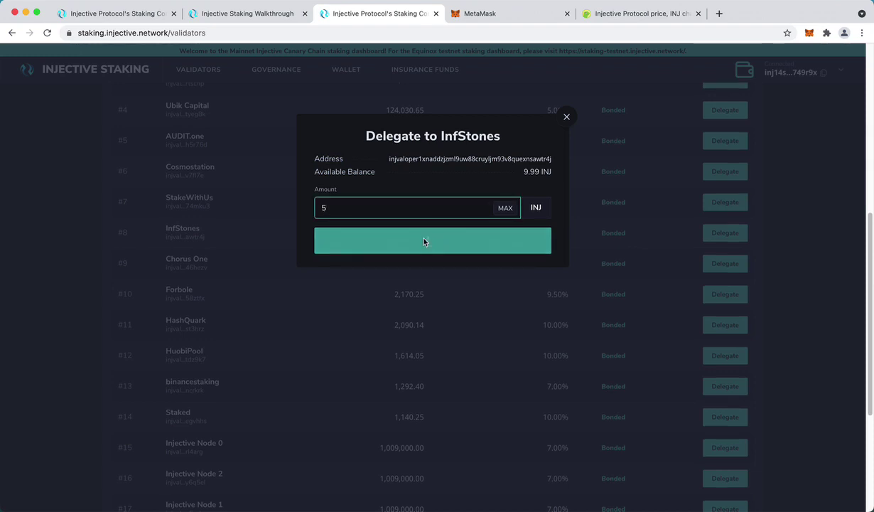
{"action": "scroll", "coordinate": [790, 250], "scroll_direction": "down", "scroll_amount": 5}
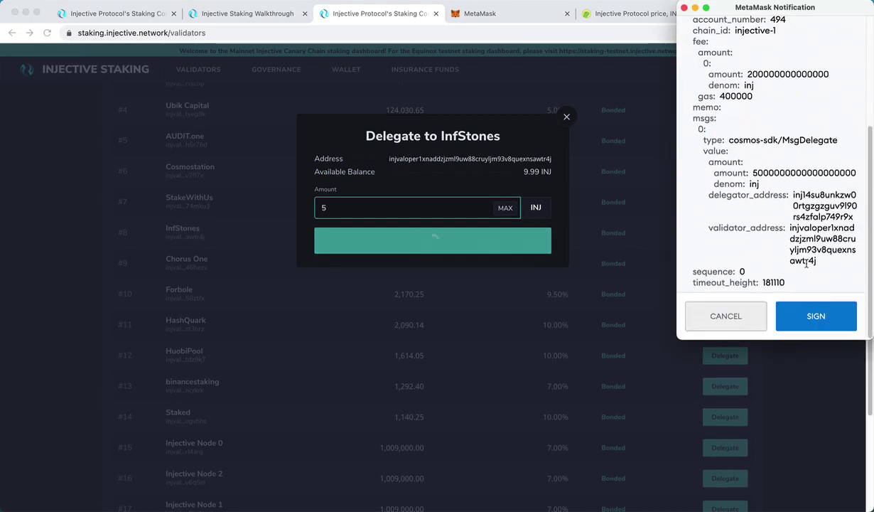
{"action": "left_click", "coordinate": [831, 317]}
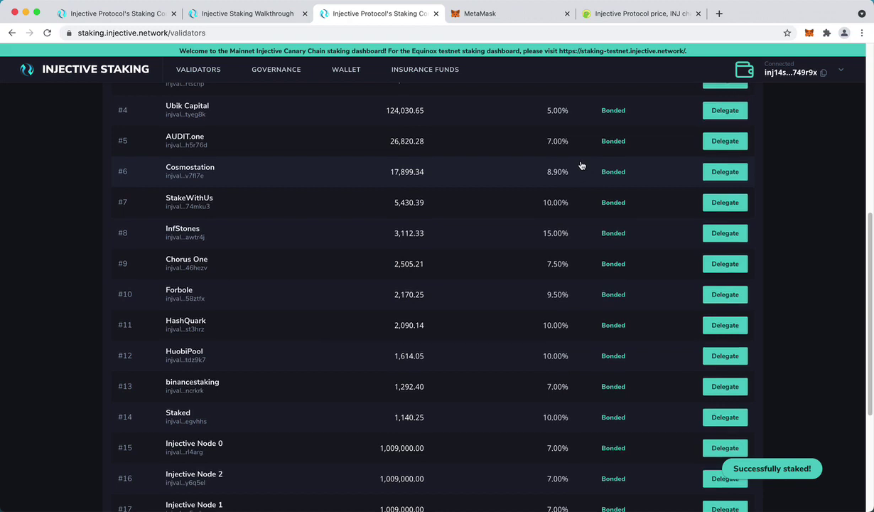
- Scroll the Wallet page to find the 5.00 INJ InfStones delegation in the Delegations table
{"action": "scroll", "coordinate": [582, 171], "scroll_direction": "down", "scroll_amount": 4}
{"action": "scroll", "coordinate": [579, 170], "scroll_direction": "up", "scroll_amount": 10}
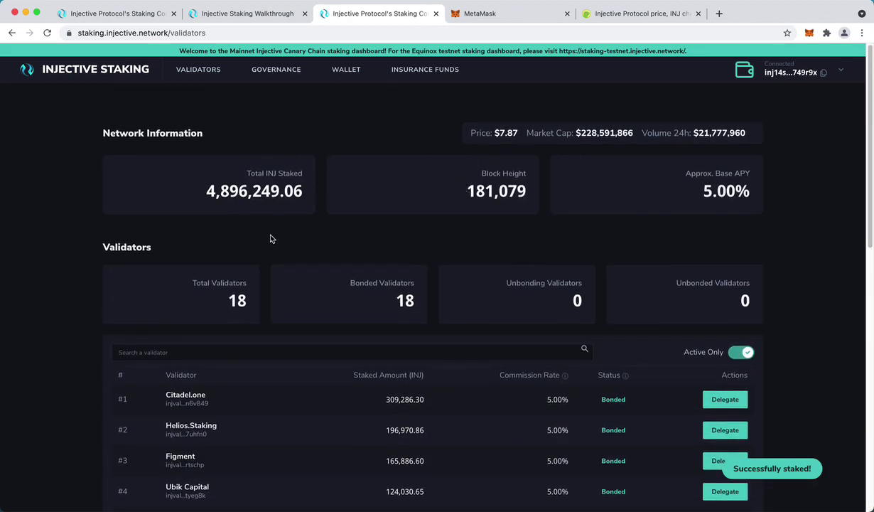
{"action": "scroll", "coordinate": [284, 235], "scroll_direction": "down", "scroll_amount": 3}
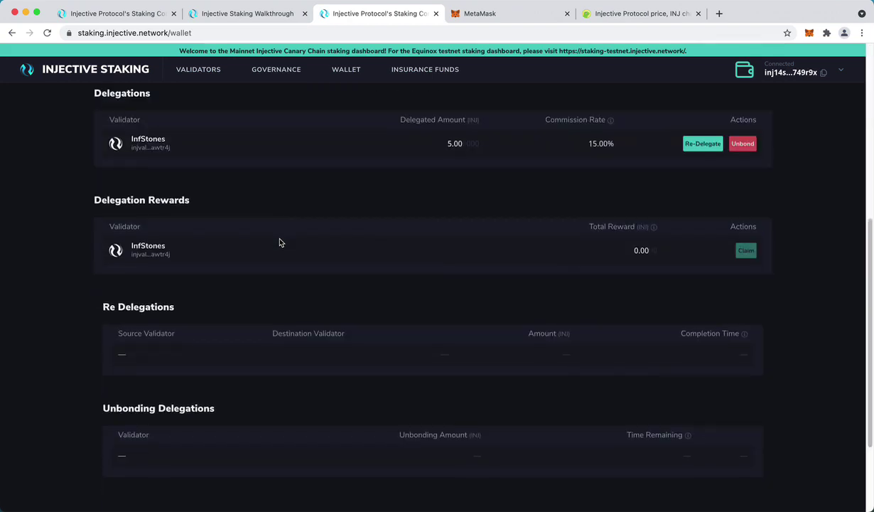
{"action": "scroll", "coordinate": [263, 235], "scroll_direction": "up", "scroll_amount": 1}
{"action": "scroll", "coordinate": [274, 231], "scroll_direction": "up", "scroll_amount": 1}
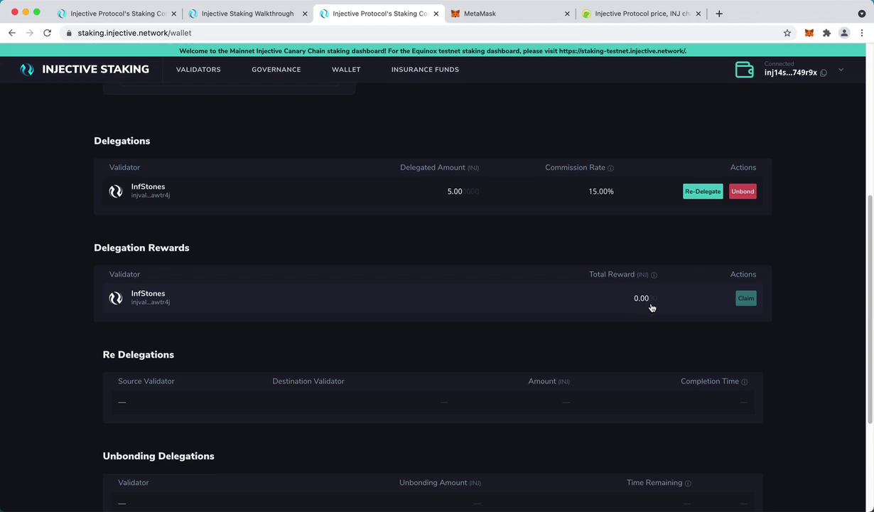
{"action": "scroll", "coordinate": [554, 283], "scroll_direction": "up", "scroll_amount": 5}
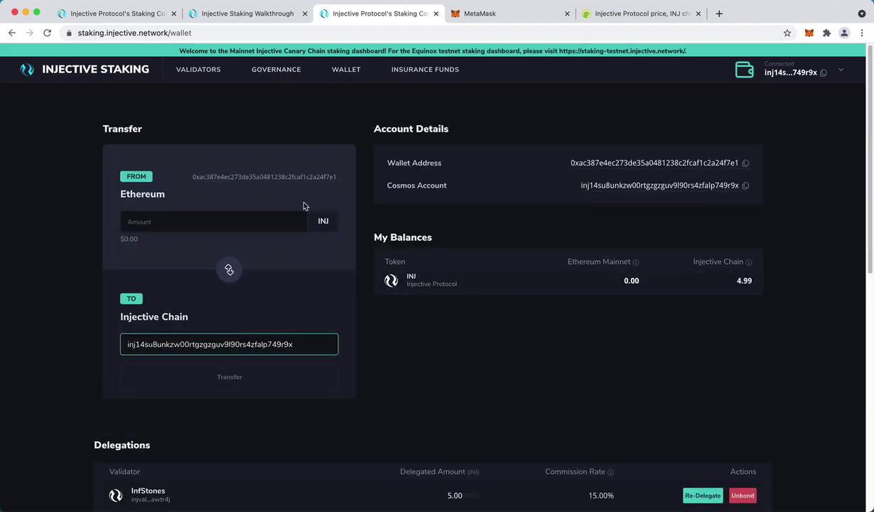
- Scroll through the validators table to see InfStones now holding 3,112.33 INJ
{"action": "scroll", "coordinate": [348, 253], "scroll_direction": "down", "scroll_amount": 6}
{"action": "scroll", "coordinate": [357, 263], "scroll_direction": "up", "scroll_amount": 5}
{"action": "scroll", "coordinate": [356, 267], "scroll_direction": "up", "scroll_amount": 2}
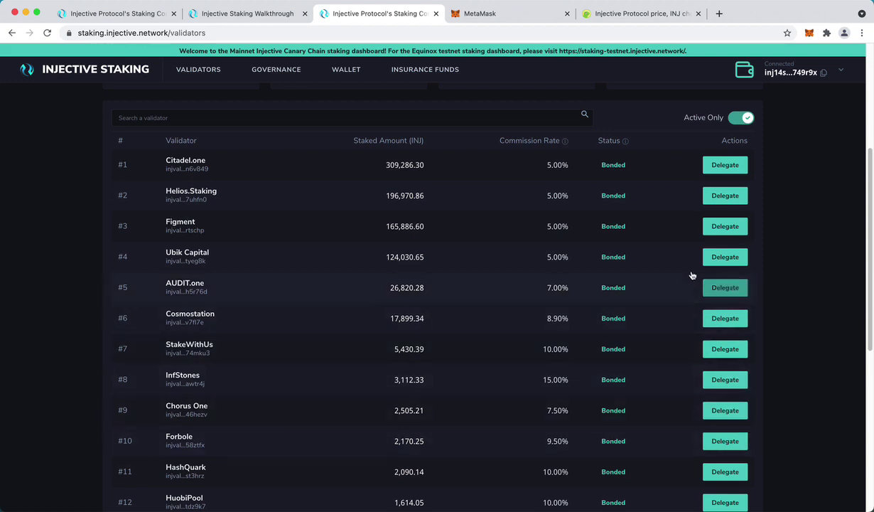
{"action": "scroll", "coordinate": [548, 409], "scroll_direction": "down", "scroll_amount": 2}
{"action": "scroll", "coordinate": [557, 415], "scroll_direction": "down", "scroll_amount": 4}
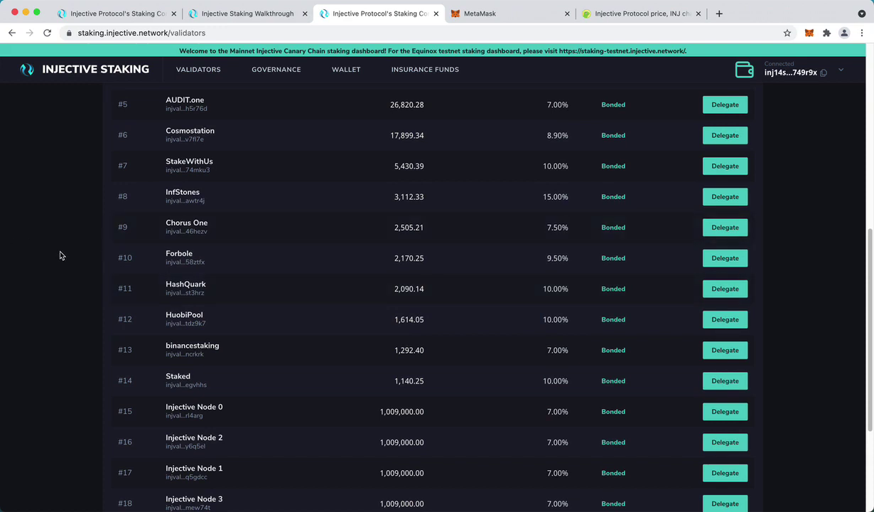
{"action": "scroll", "coordinate": [83, 227], "scroll_direction": "down", "scroll_amount": 3}
{"action": "scroll", "coordinate": [85, 225], "scroll_direction": "up", "scroll_amount": 10}
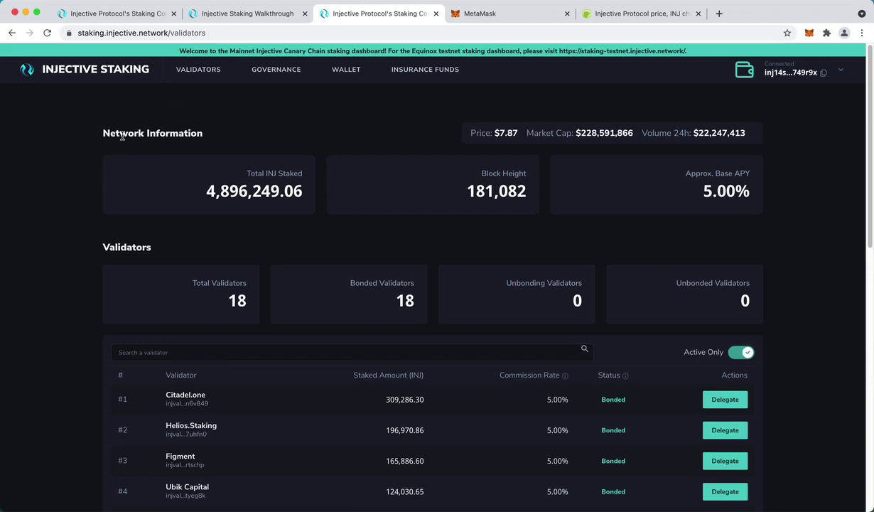
{"action": "left_click", "coordinate": [258, 70]}
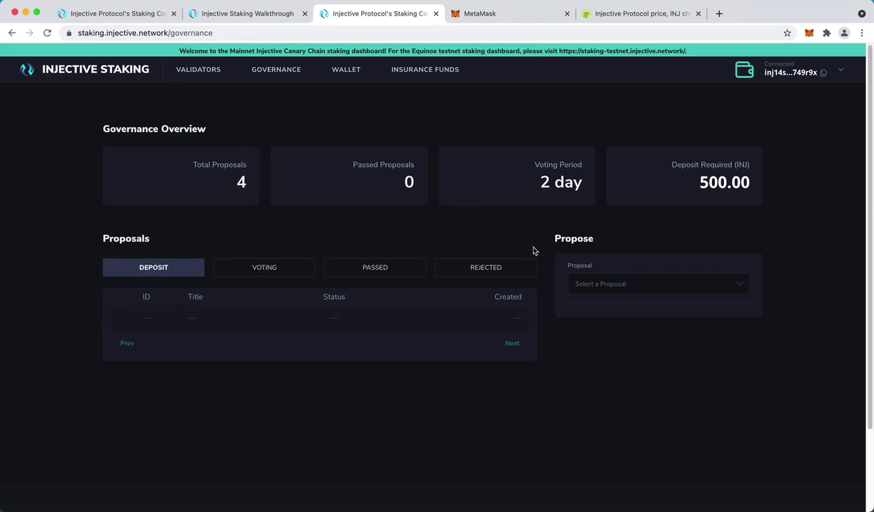
{"action": "scroll", "coordinate": [533, 249], "scroll_direction": "down", "scroll_amount": 3}
{"action": "scroll", "coordinate": [486, 250], "scroll_direction": "up", "scroll_amount": 3}
{"action": "left_click", "coordinate": [287, 266]}
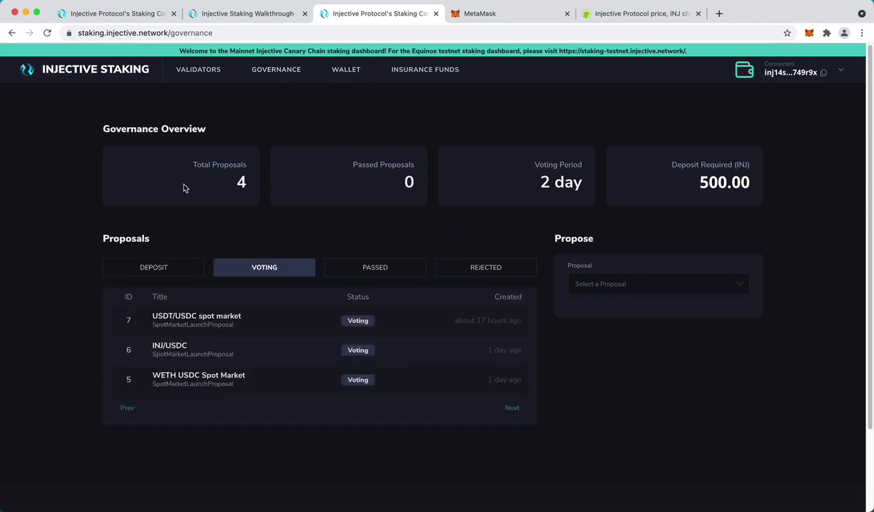
{"action": "scroll", "coordinate": [149, 187], "scroll_direction": "down", "scroll_amount": 1}
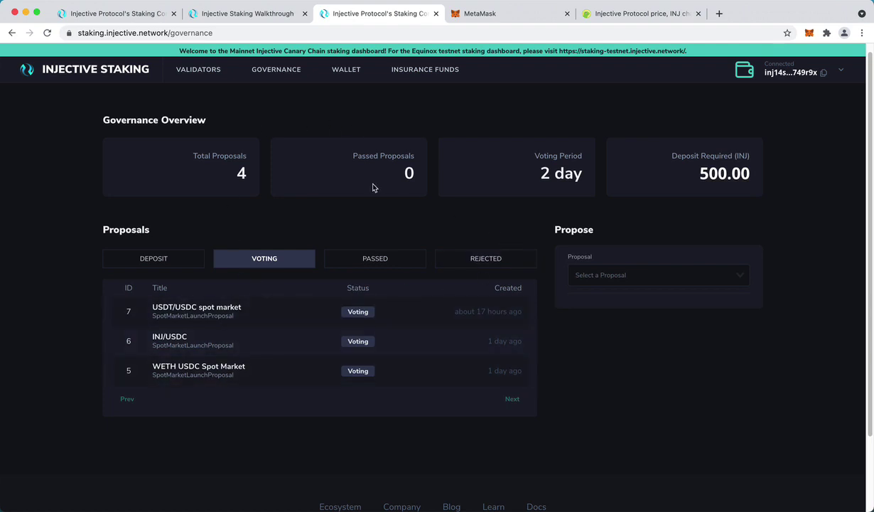
{"action": "scroll", "coordinate": [611, 242], "scroll_direction": "down", "scroll_amount": 5}
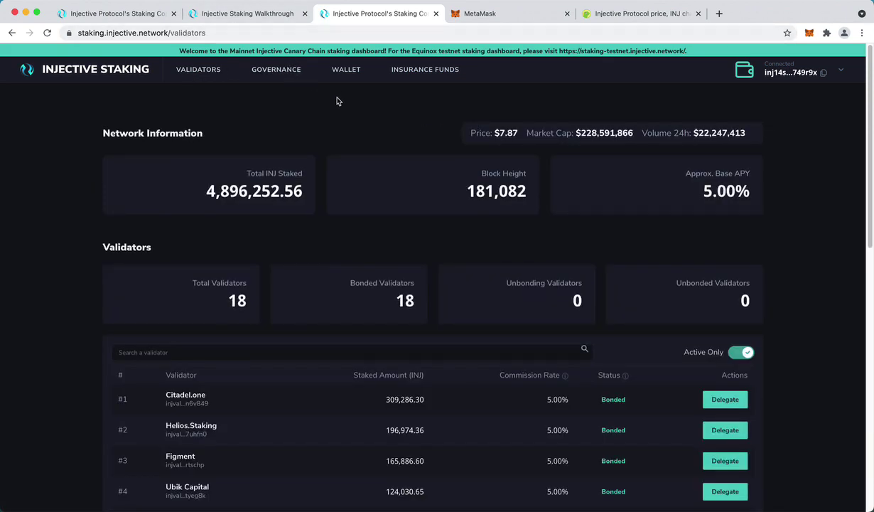
{"action": "scroll", "coordinate": [361, 142], "scroll_direction": "down", "scroll_amount": 3}
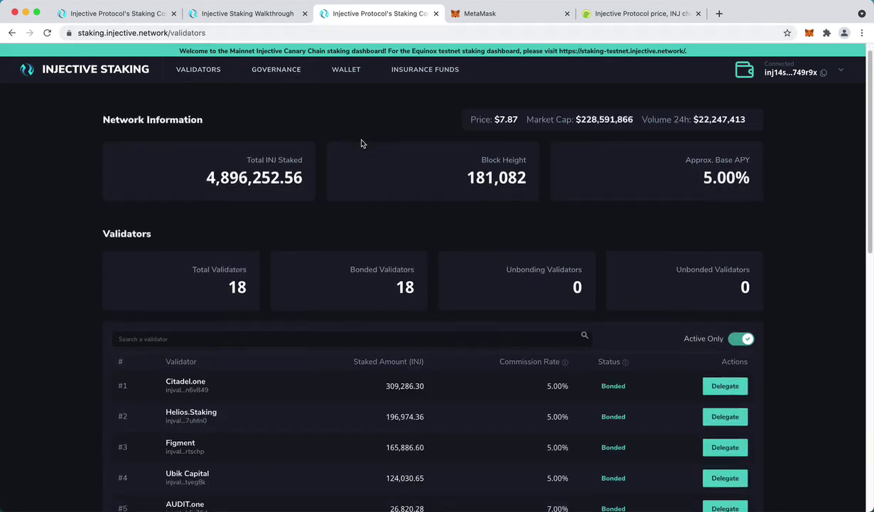
{"action": "scroll", "coordinate": [361, 142], "scroll_direction": "up", "scroll_amount": 3}
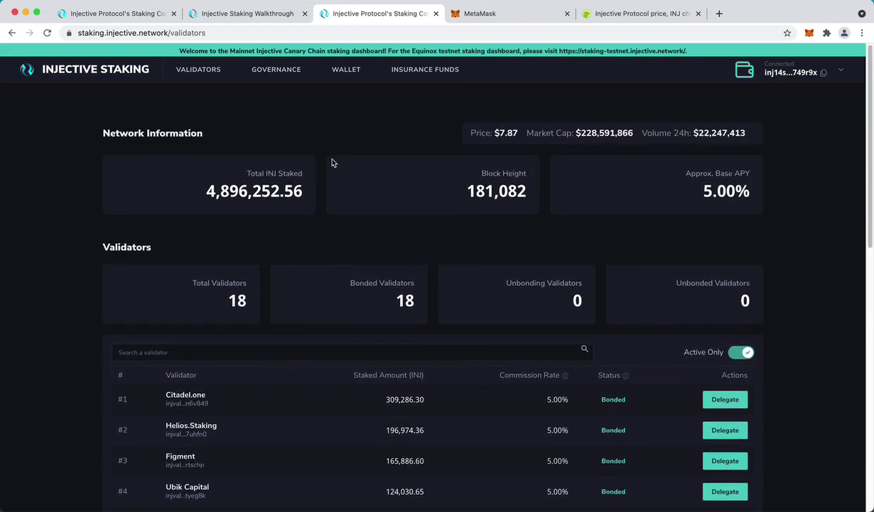
{"action": "scroll", "coordinate": [351, 225], "scroll_direction": "down", "scroll_amount": 3}
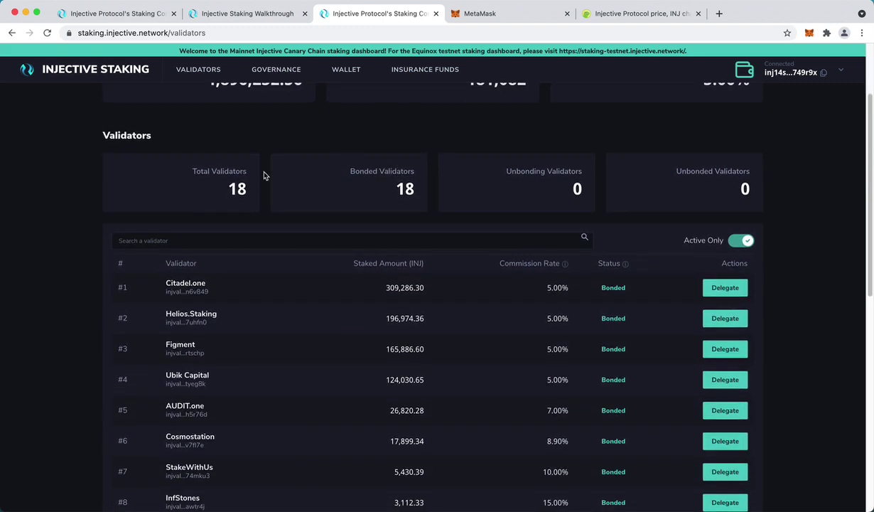